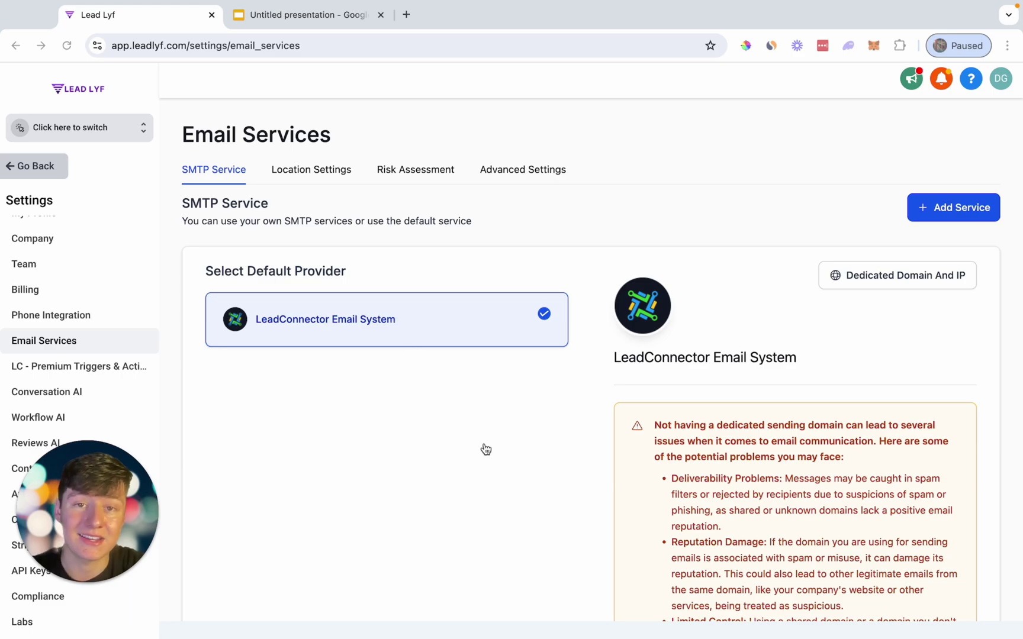
Step: Review the warnings about lacking a dedicated sending domain, and examine the sender details in the presentation's sample email
scroll(486, 450, down, 3)
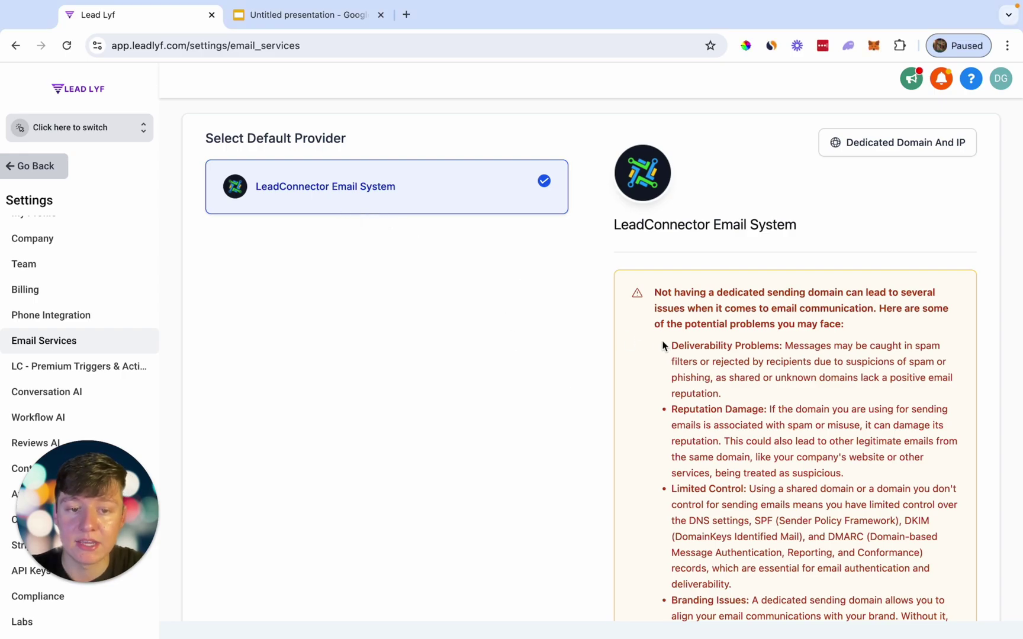
scroll(754, 424, down, 2)
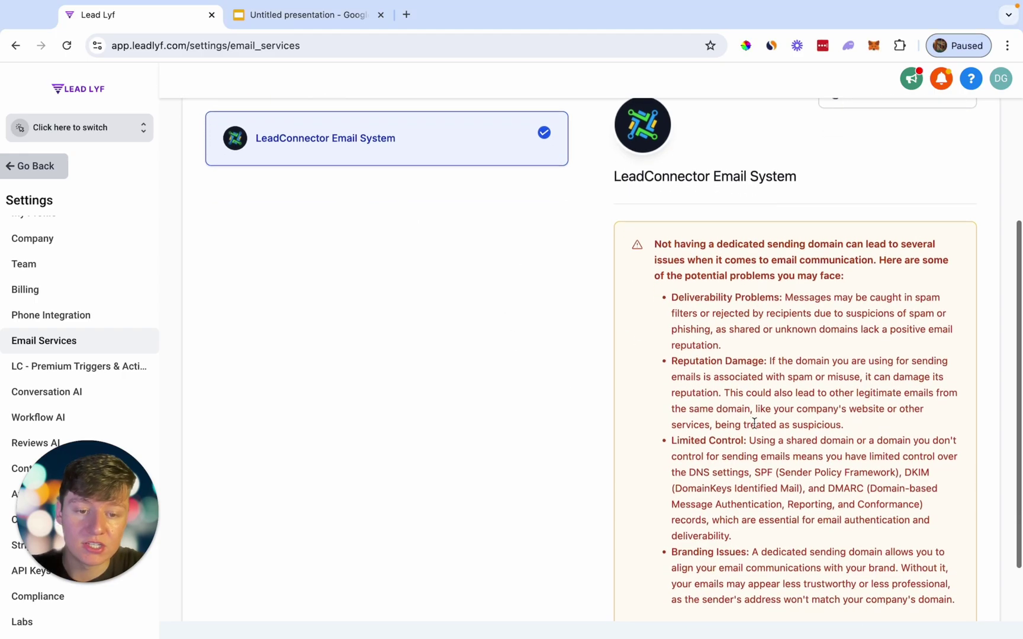
scroll(736, 521, down, 2)
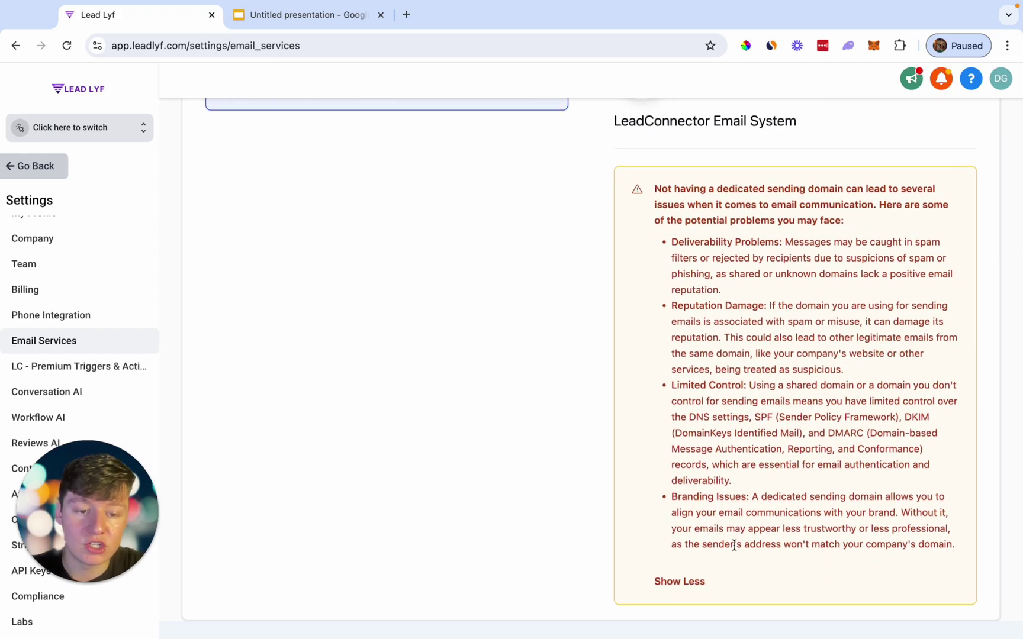
scroll(763, 432, up, 1)
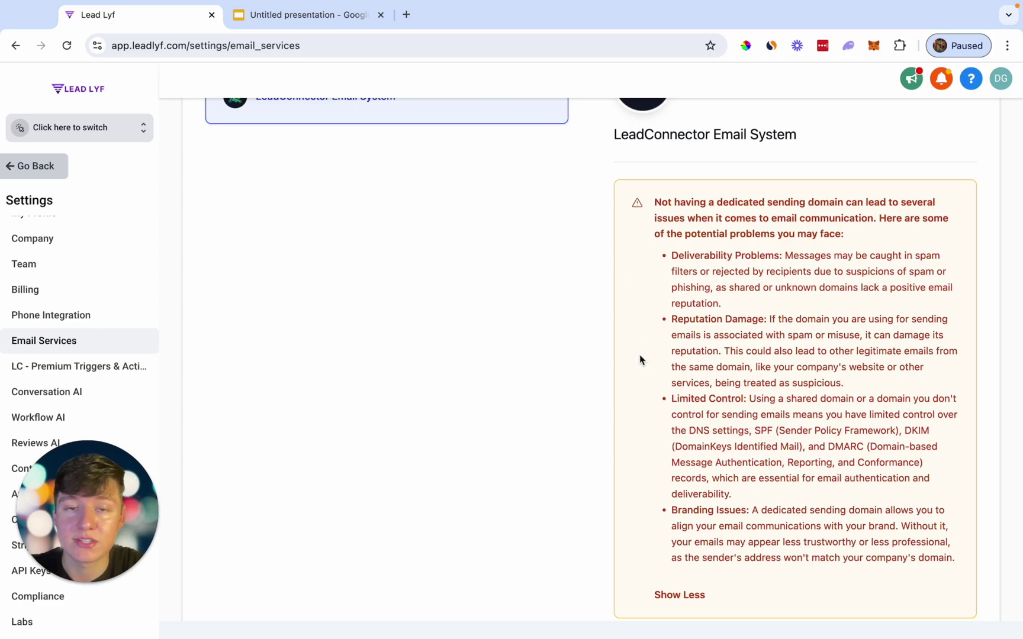
scroll(640, 355, up, 1)
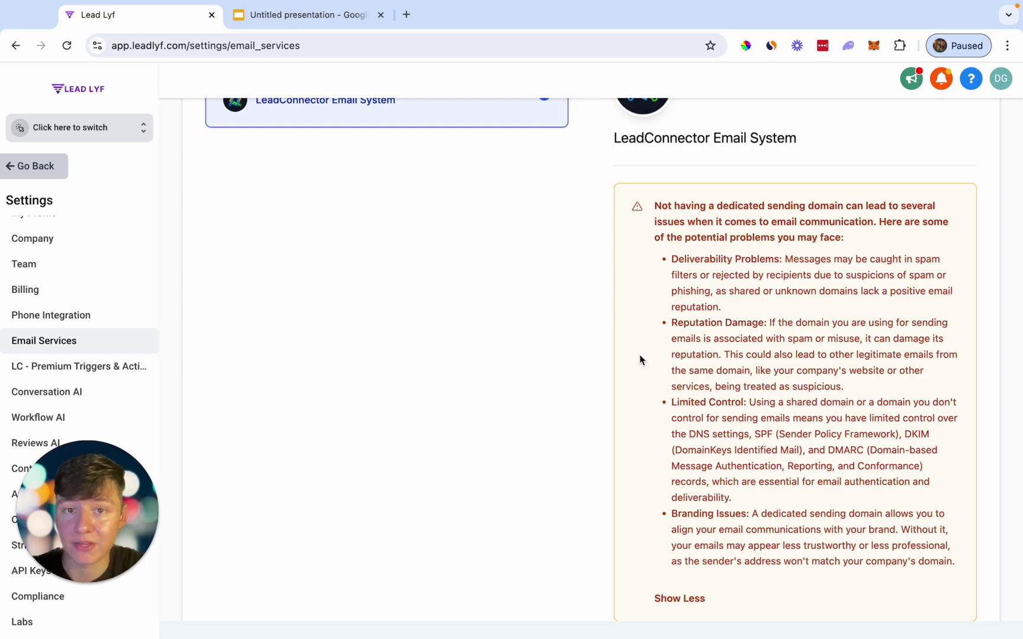
click(308, 14)
scroll(124, 231, up, 2)
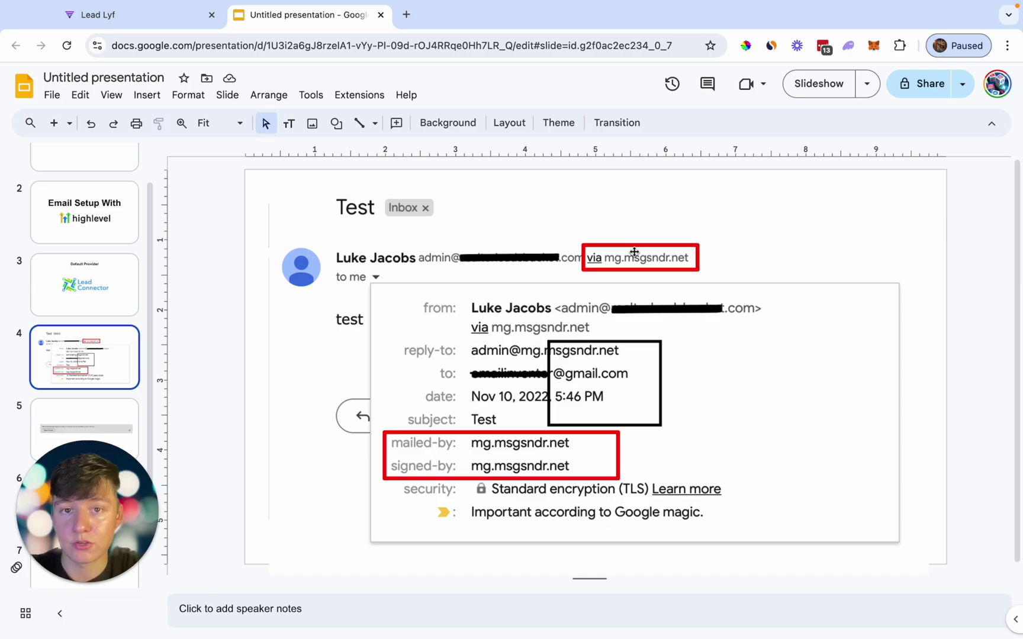
Step: Back in Lead Lyf, open LeadConnector's dedicated domain and IP settings and start adding a dedicated domain
click(159, 18)
scroll(505, 415, up, 4)
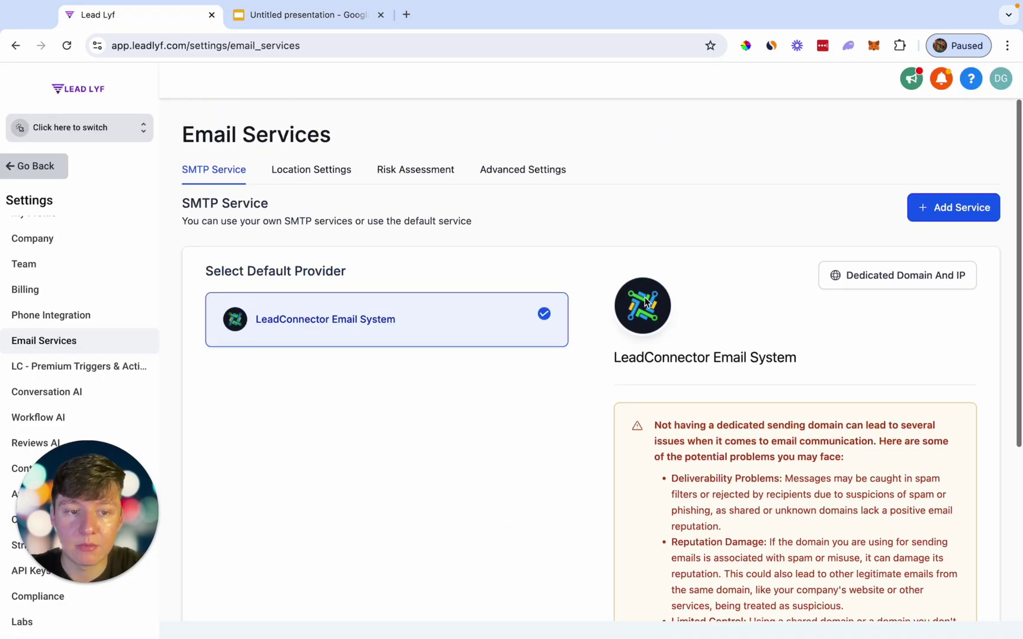
click(897, 278)
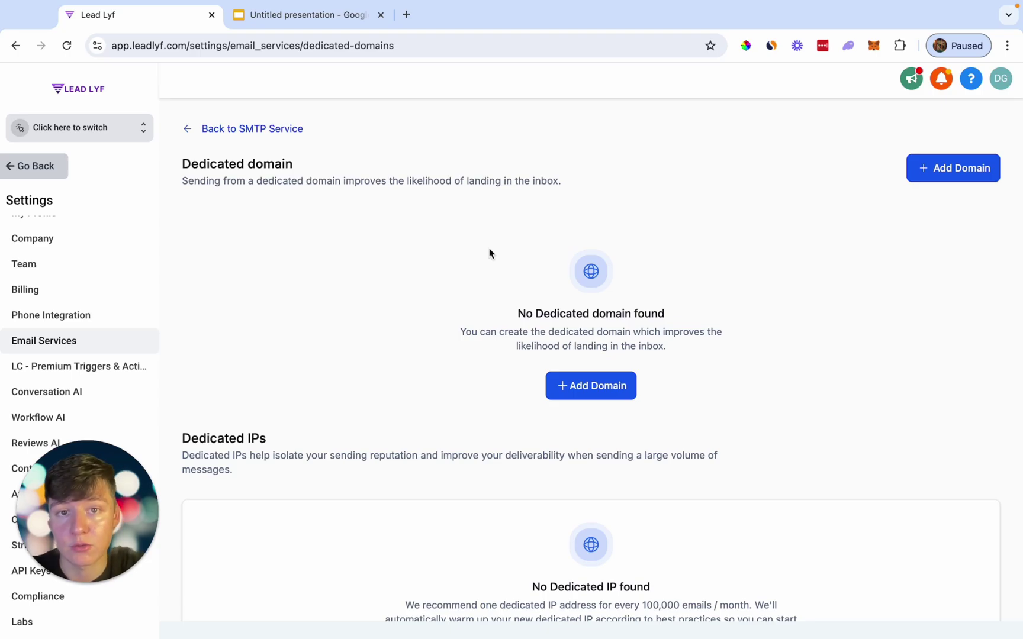
click(590, 390)
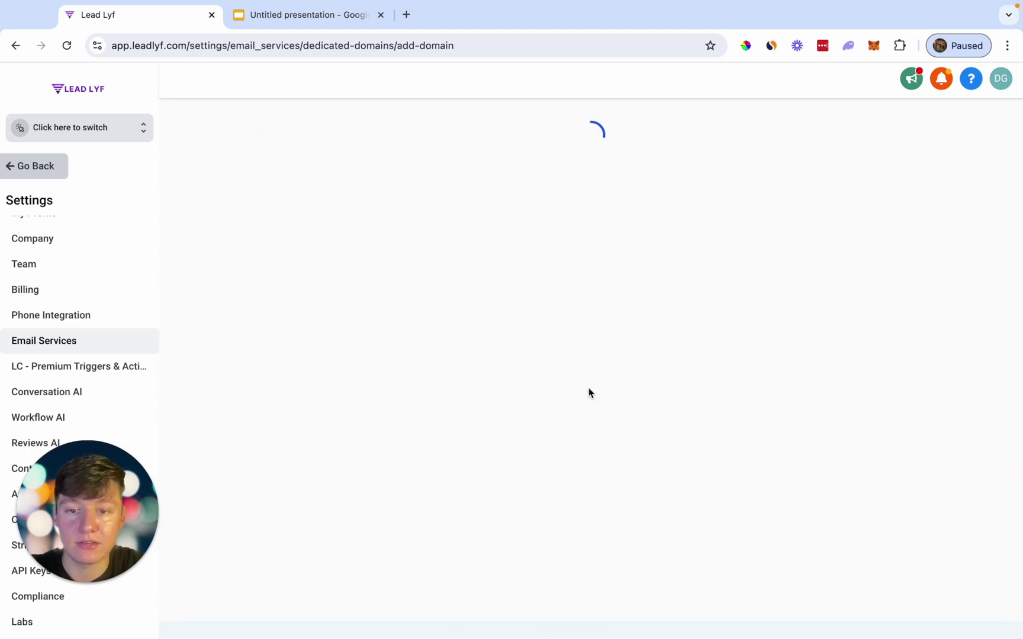
Step: Submit l.leadlyf.com as the new sending domain for verification and choose to add its DNS records manually
click(272, 258)
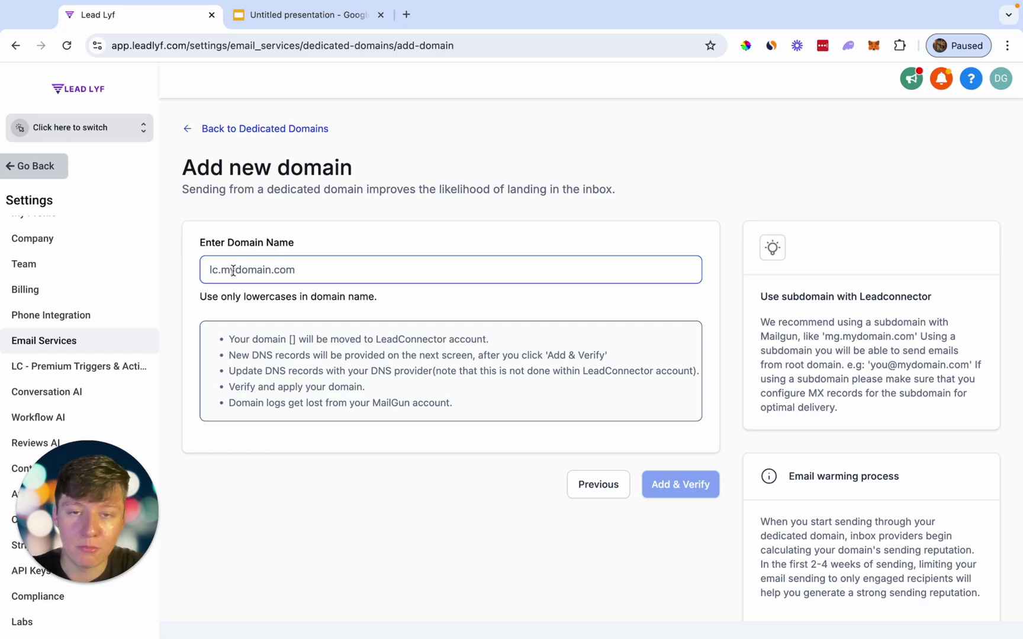
click(281, 17)
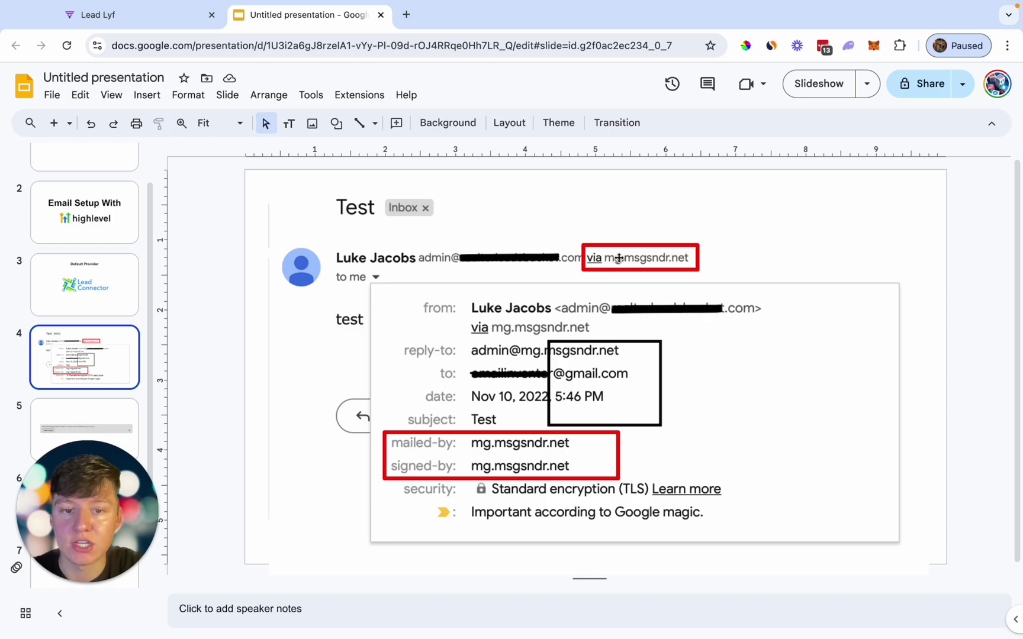
click(148, 14)
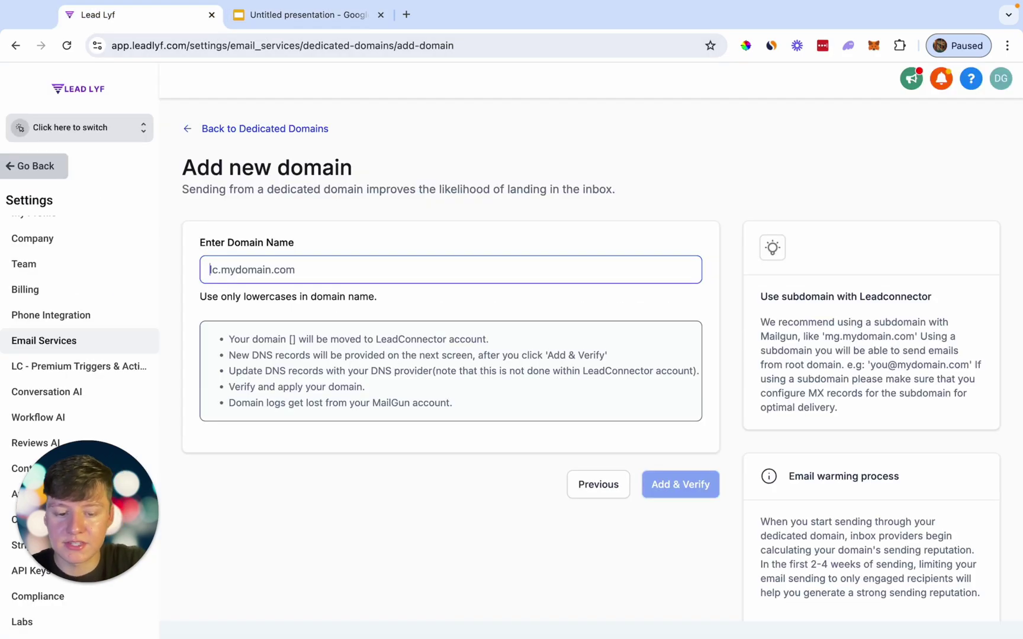
click(261, 271)
text(leadlyf.com)
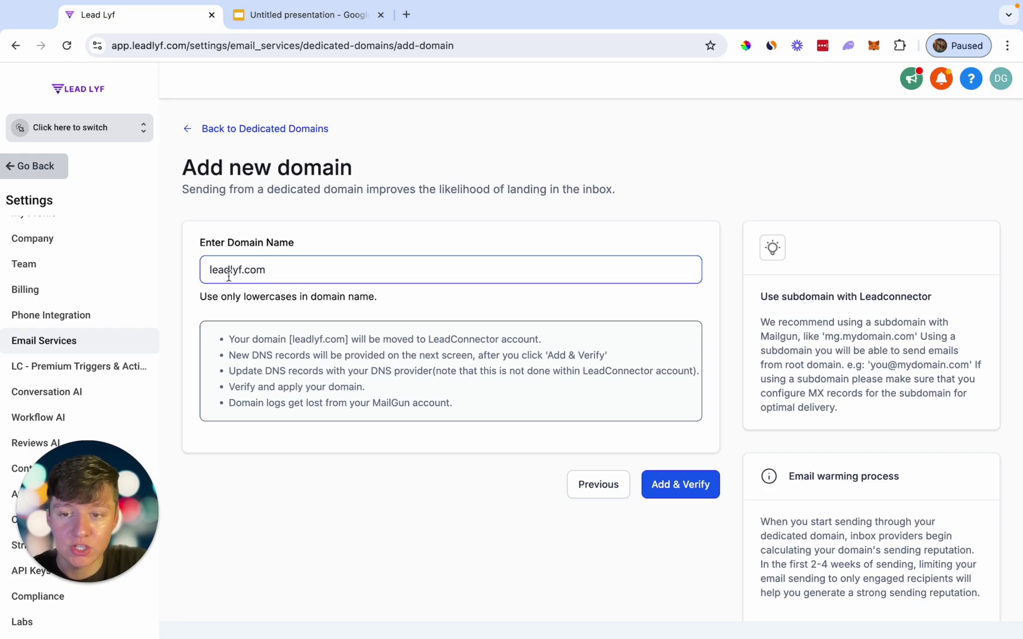
text(l.)
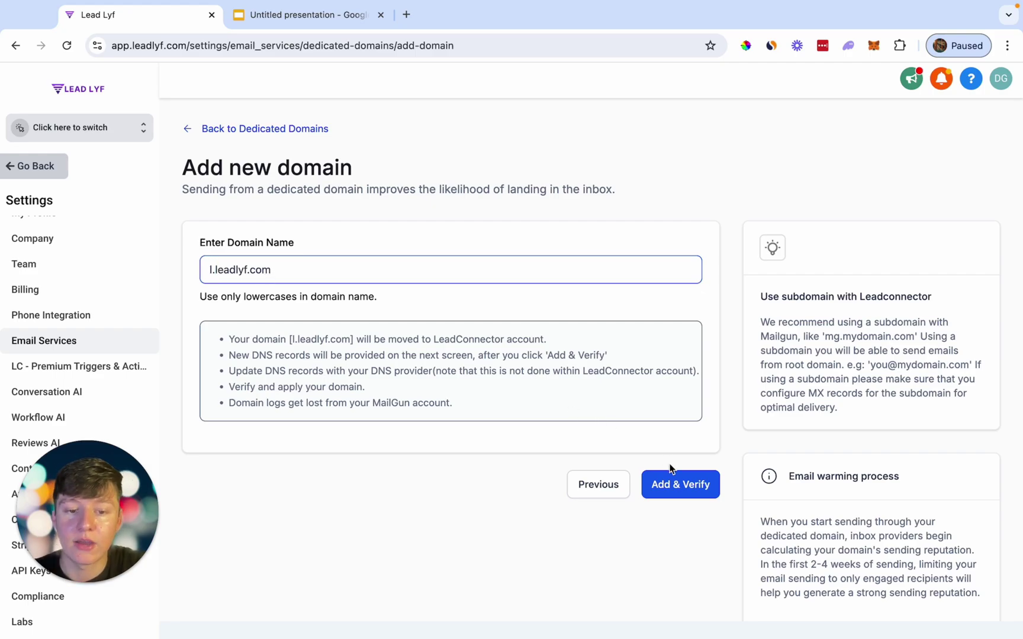
click(664, 488)
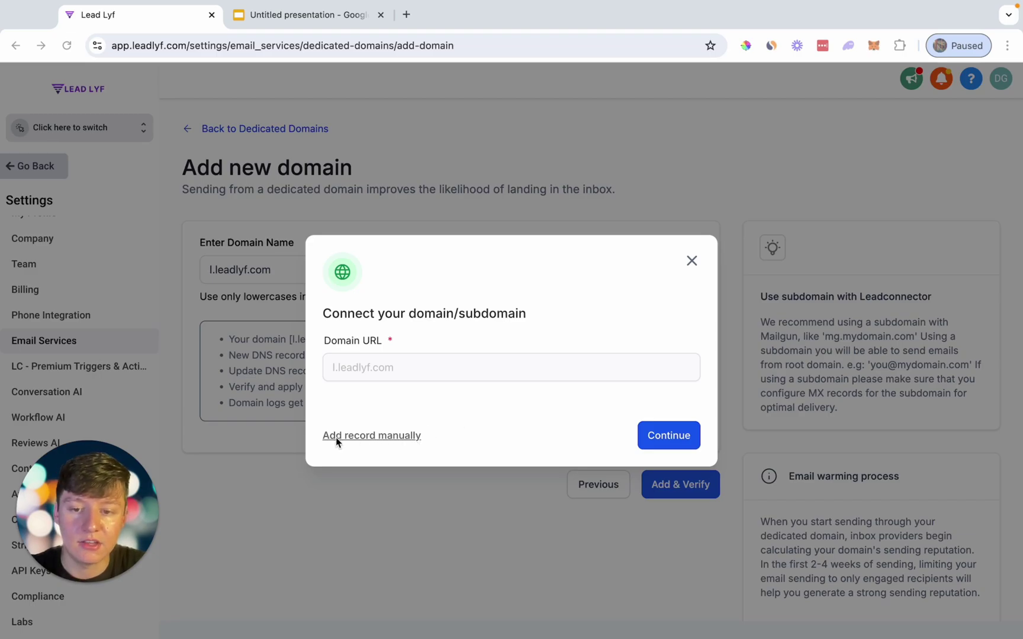
click(371, 437)
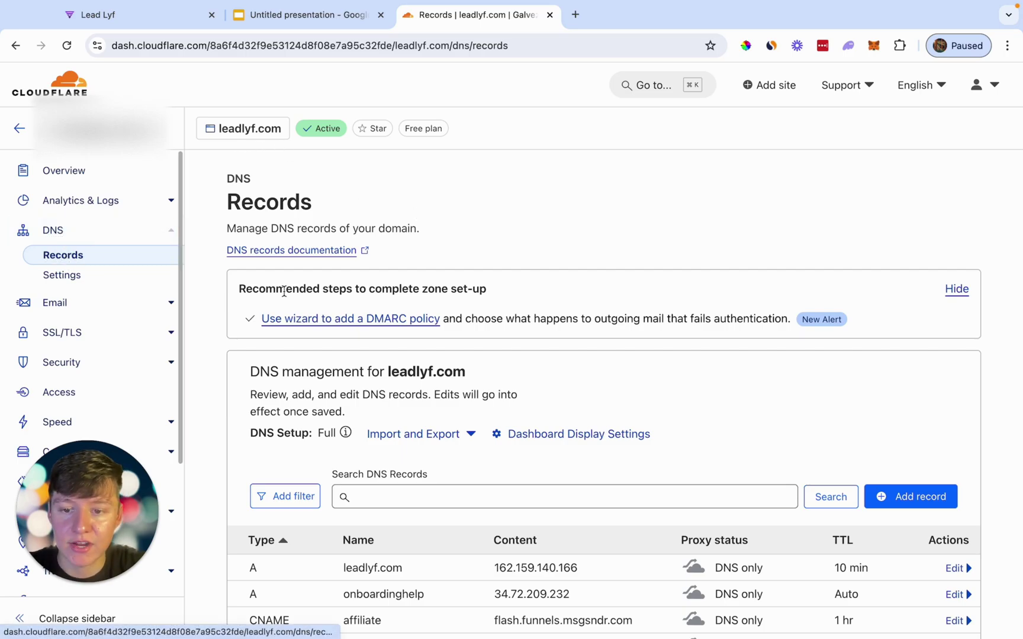
Step: In Cloudflare, start a new DNS record for leadlyf.com and set its type to TXT
scroll(385, 355, down, 1)
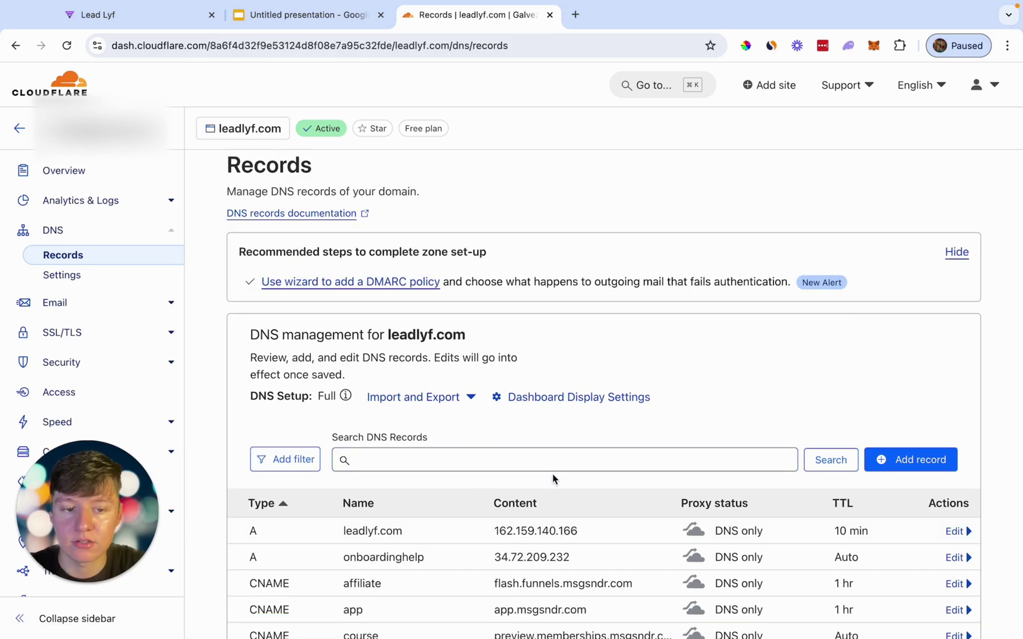
click(920, 460)
scroll(294, 172, down, 2)
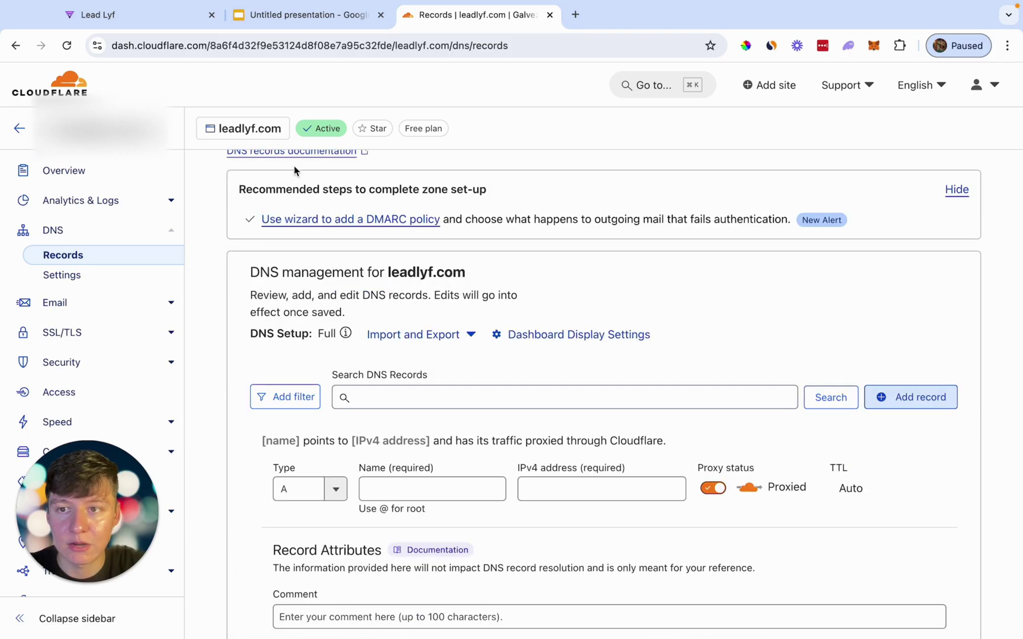
click(136, 14)
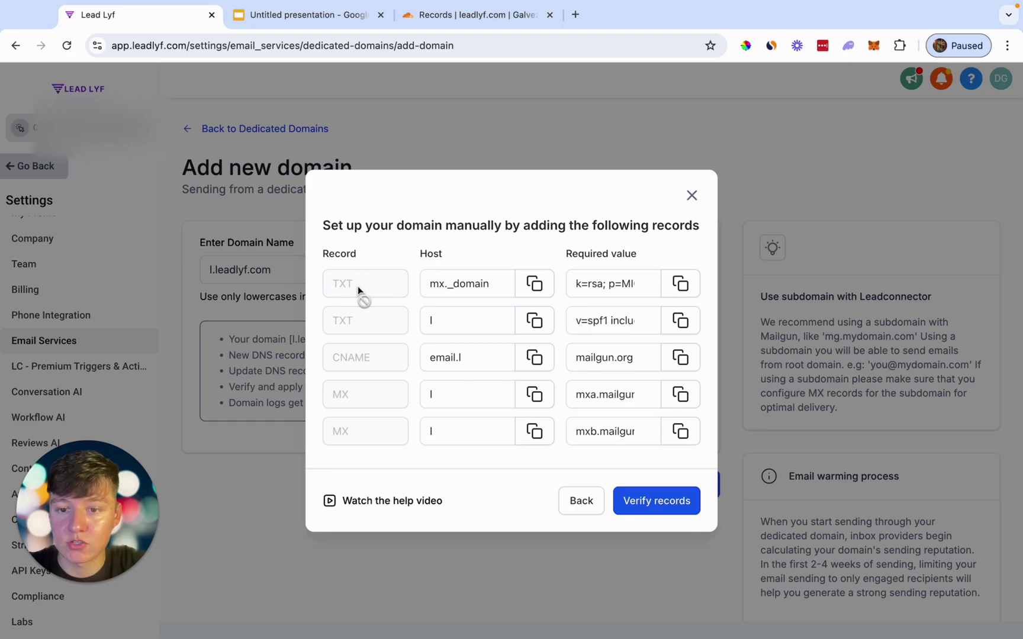
click(473, 15)
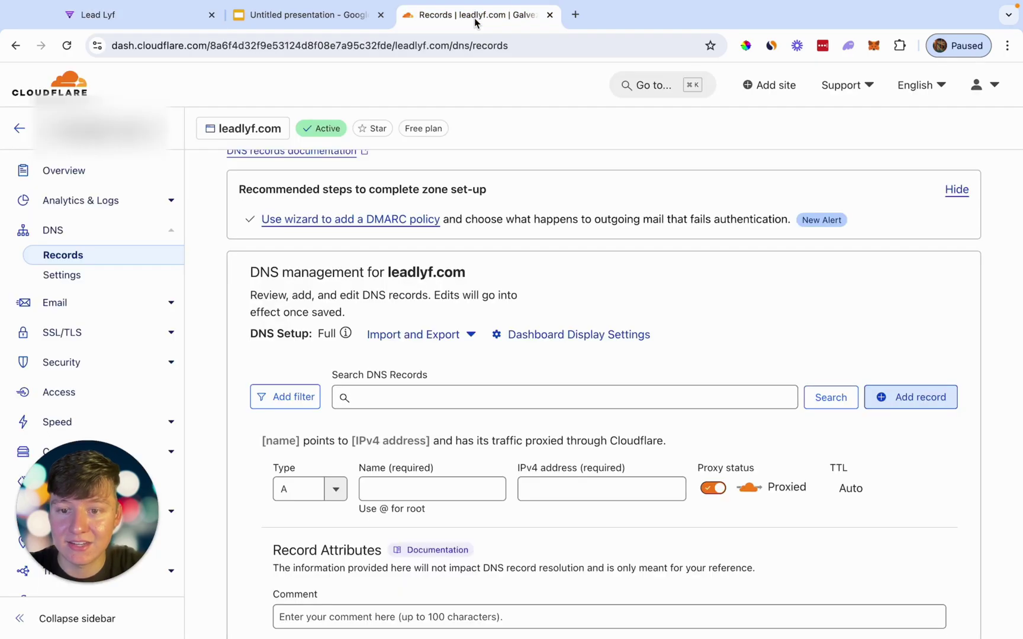
click(335, 499)
scroll(306, 498, down, 5)
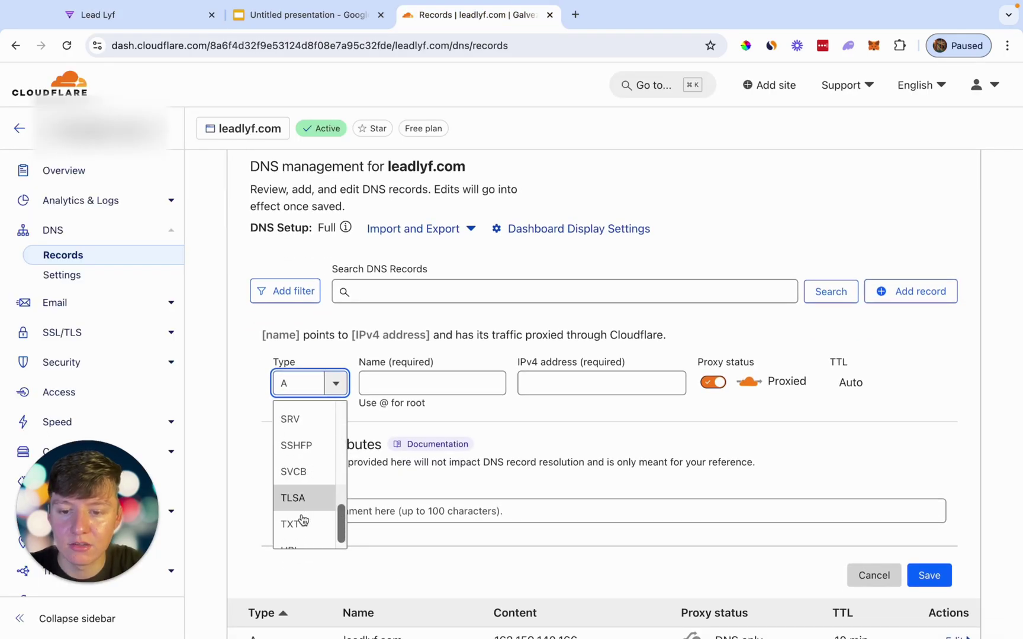
click(303, 520)
Step: Copy the first TXT record's host from Lead Lyf and enter it as the Cloudflare record name, mx._domainkey.l
click(136, 14)
click(533, 283)
click(474, 16)
click(391, 379)
text(mx._domainkey.l)
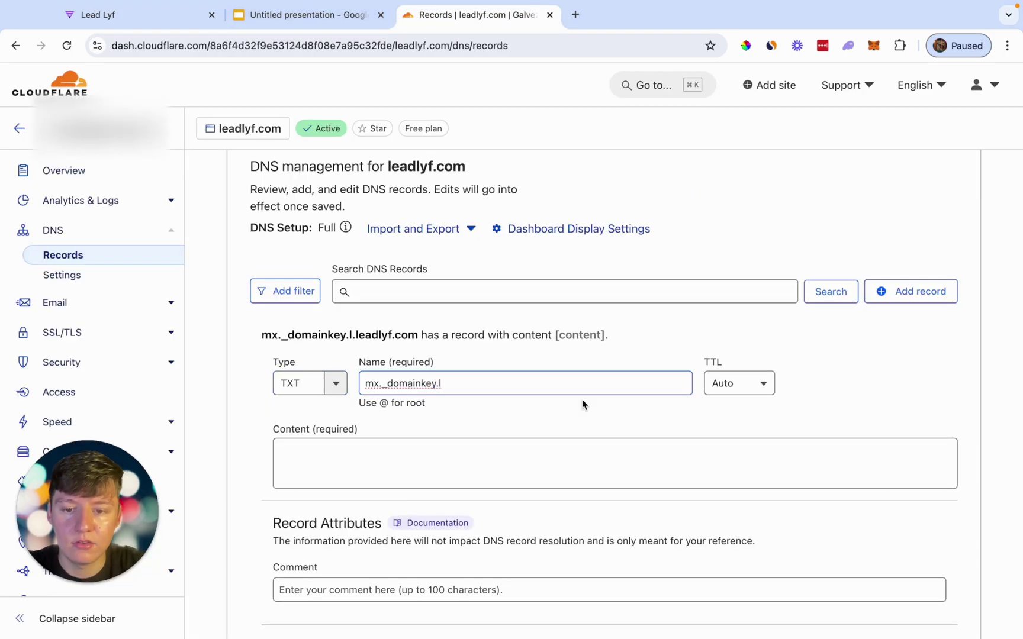
Step: Copy the first TXT record's required k=rsa value from Lead Lyf into the Cloudflare record's content and save the record
click(165, 26)
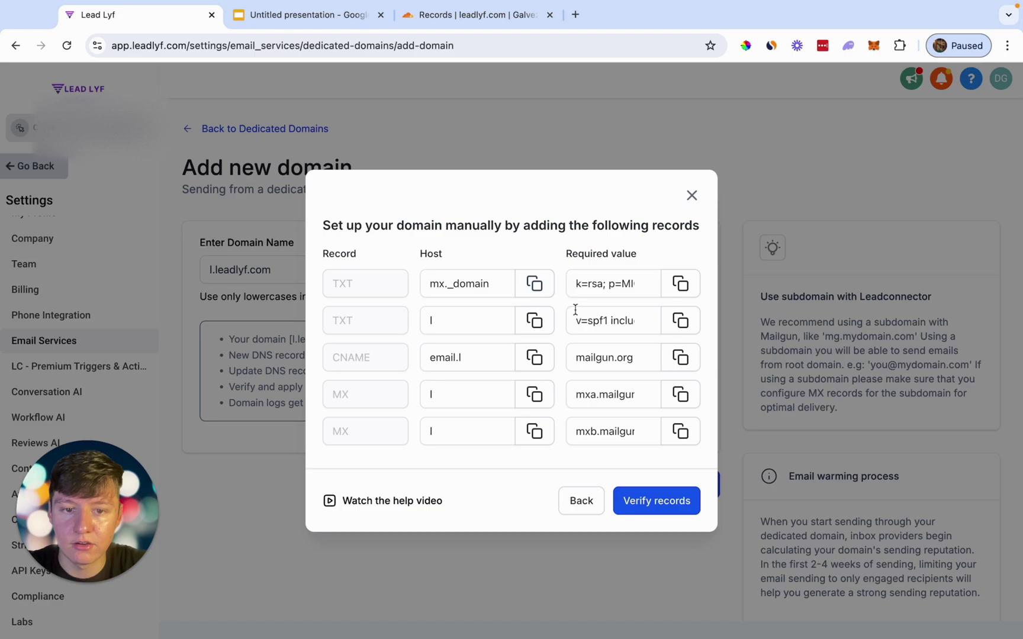
click(681, 284)
click(389, 447)
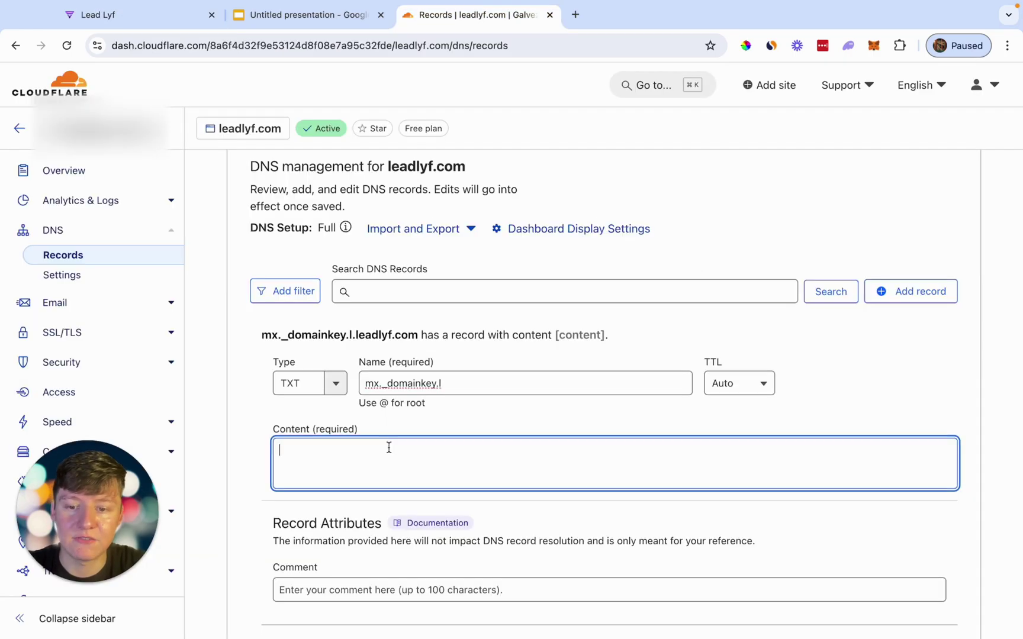
key(super+v)
scroll(550, 489, down, 3)
click(929, 570)
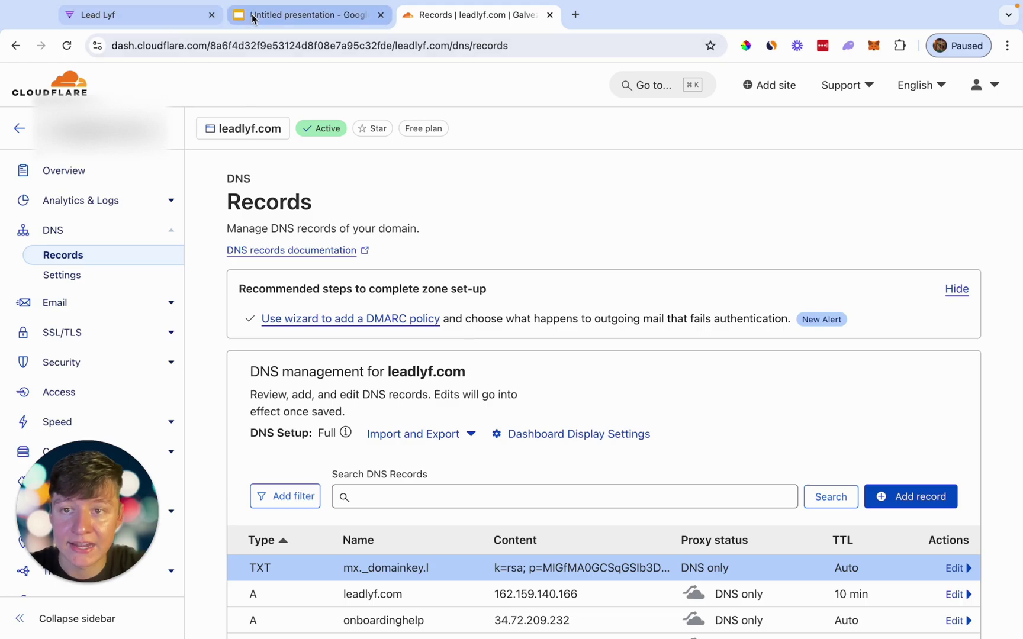
Step: Start another TXT record in Cloudflare, using the host l copied from Lead Lyf's second TXT entry as its name
click(175, 18)
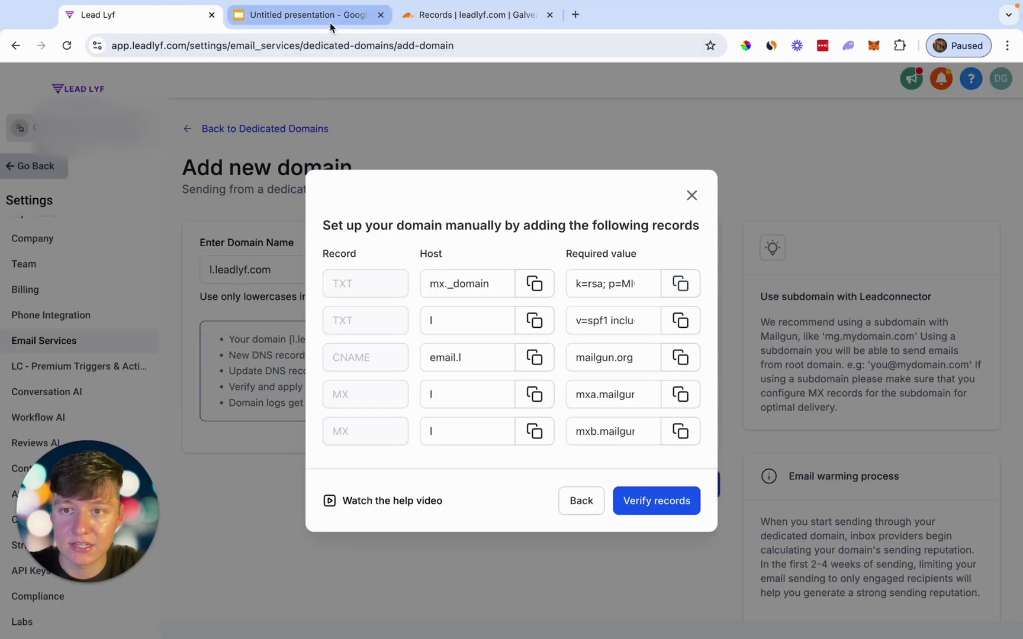
click(474, 14)
click(918, 480)
scroll(499, 421, down, 3)
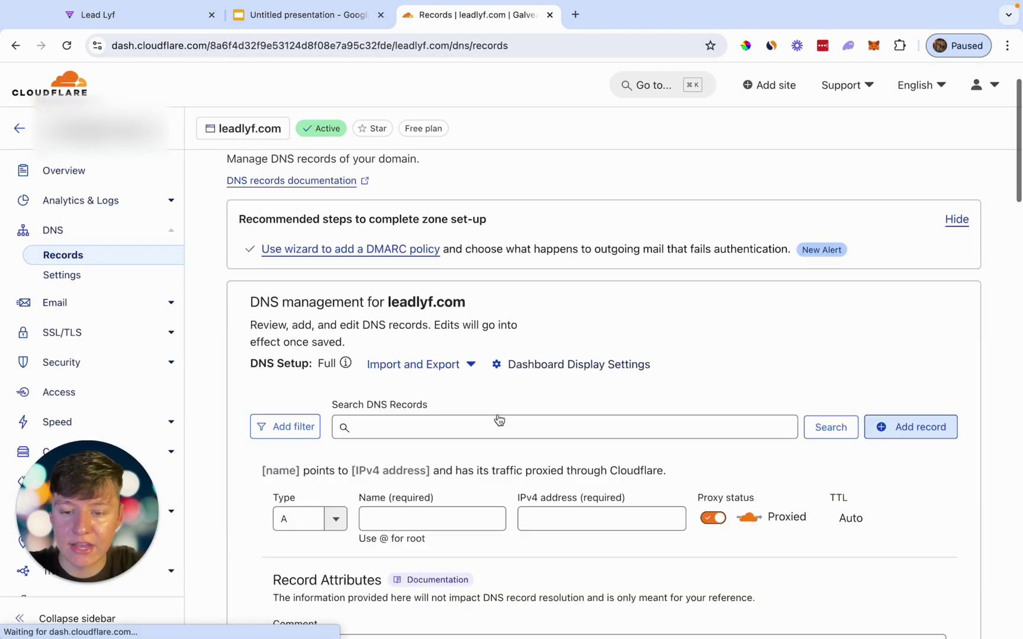
click(320, 435)
scroll(296, 532, down, 5)
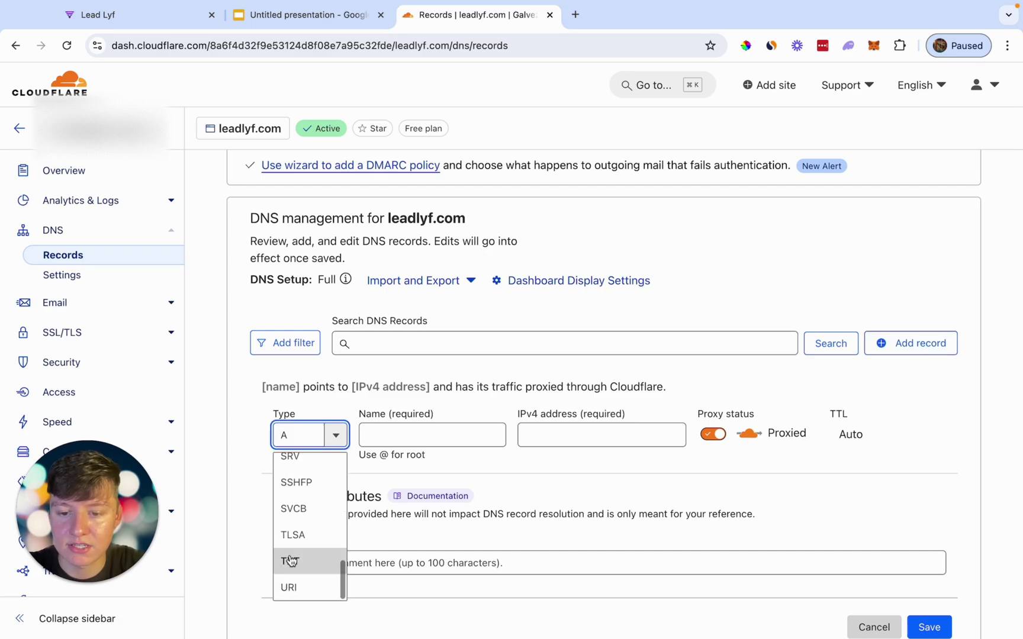
click(291, 561)
key(ctrl+Tab)
click(505, 16)
key(ctrl+v)
Step: Copy the second TXT value from Lead Lyf, set the record content to v=spf1 include:mailgun.org ~all, and save it
click(136, 11)
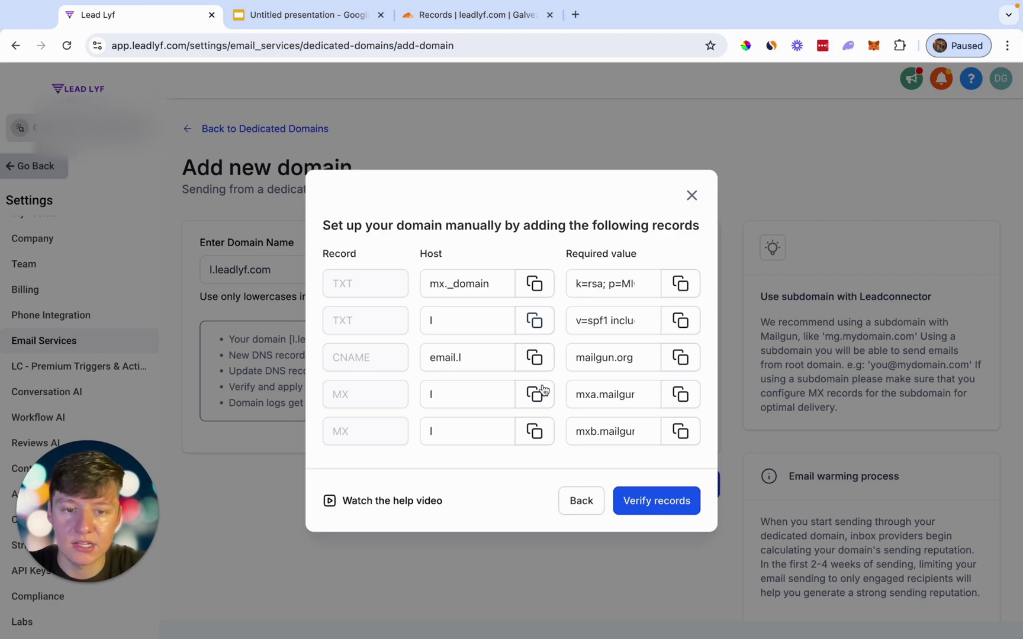
click(681, 320)
key(ctrl+shift+Tab)
click(510, 521)
key(ctrl+v)
scroll(840, 591, down, 3)
click(929, 559)
Step: Start a CNAME record in Cloudflare and enter the host copied from Lead Lyf, email.l, as its name
click(179, 21)
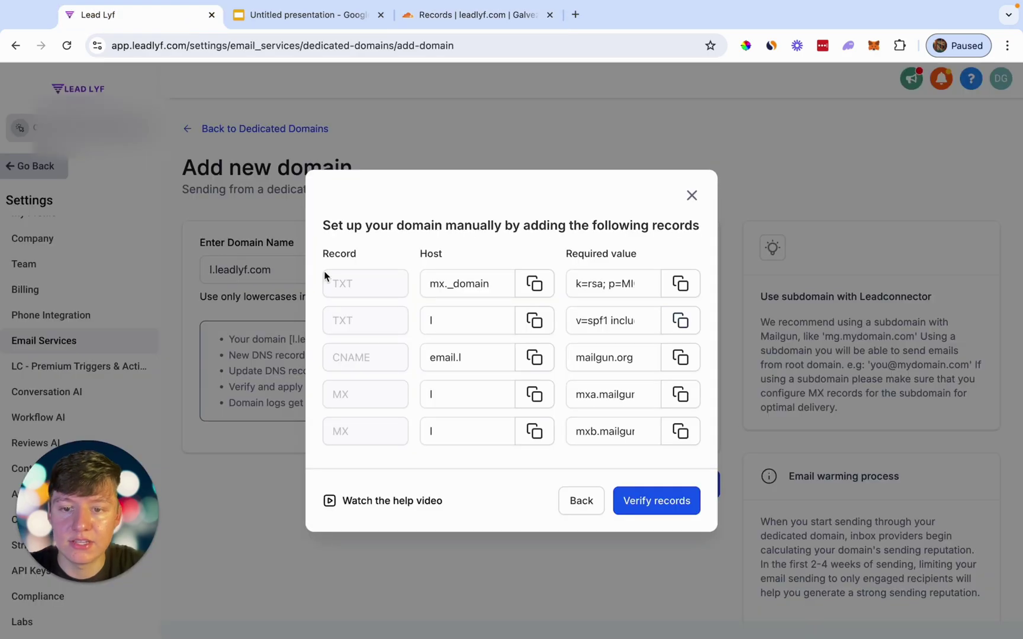
click(404, 19)
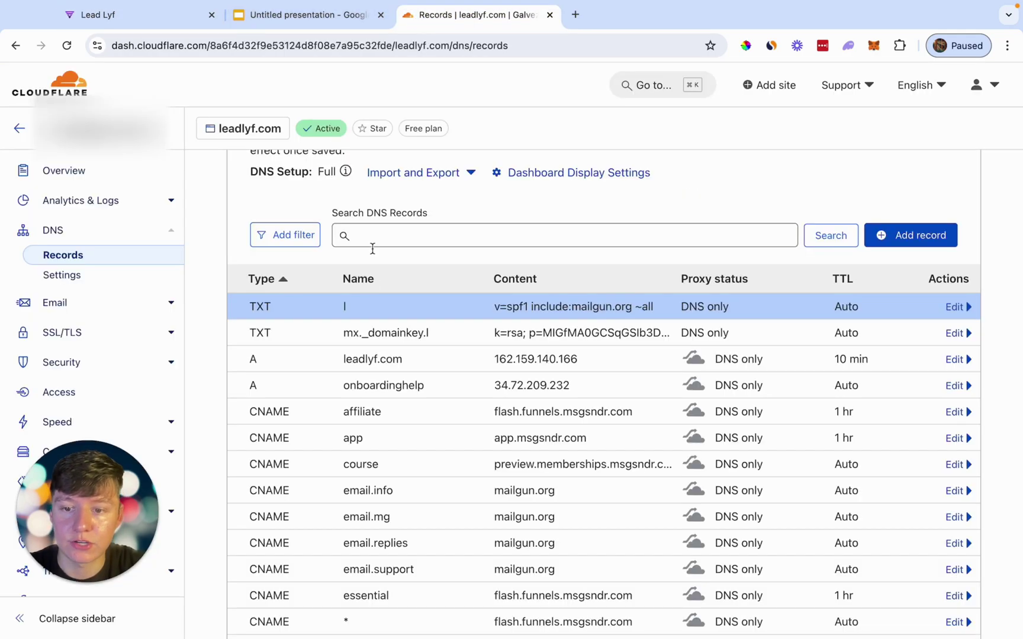
scroll(373, 247, up, 2)
click(907, 360)
click(317, 438)
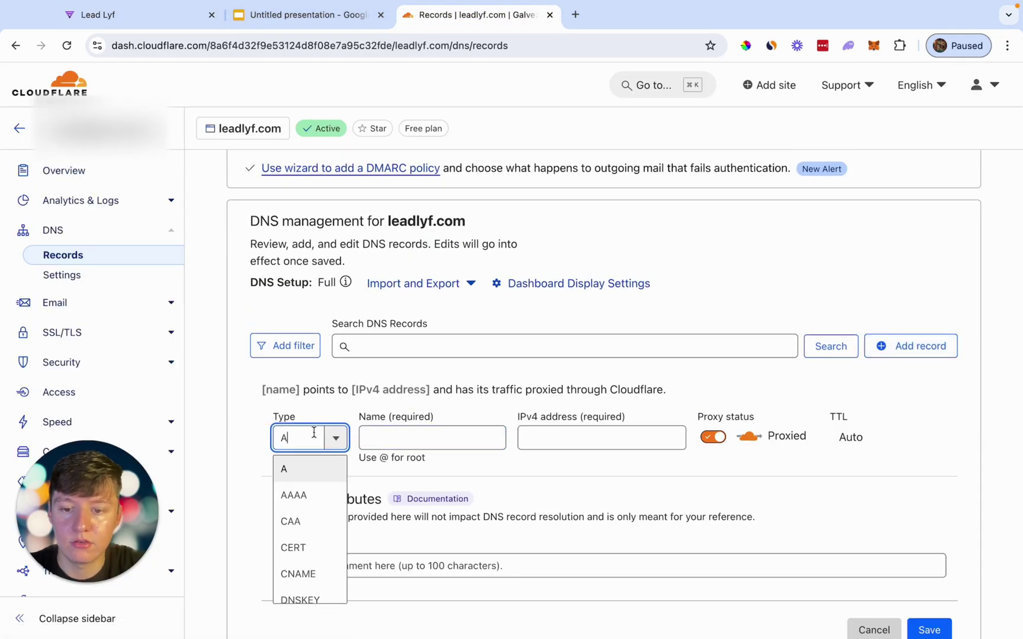
click(305, 548)
key(super+1)
click(536, 358)
click(477, 15)
click(396, 438)
key(super+v)
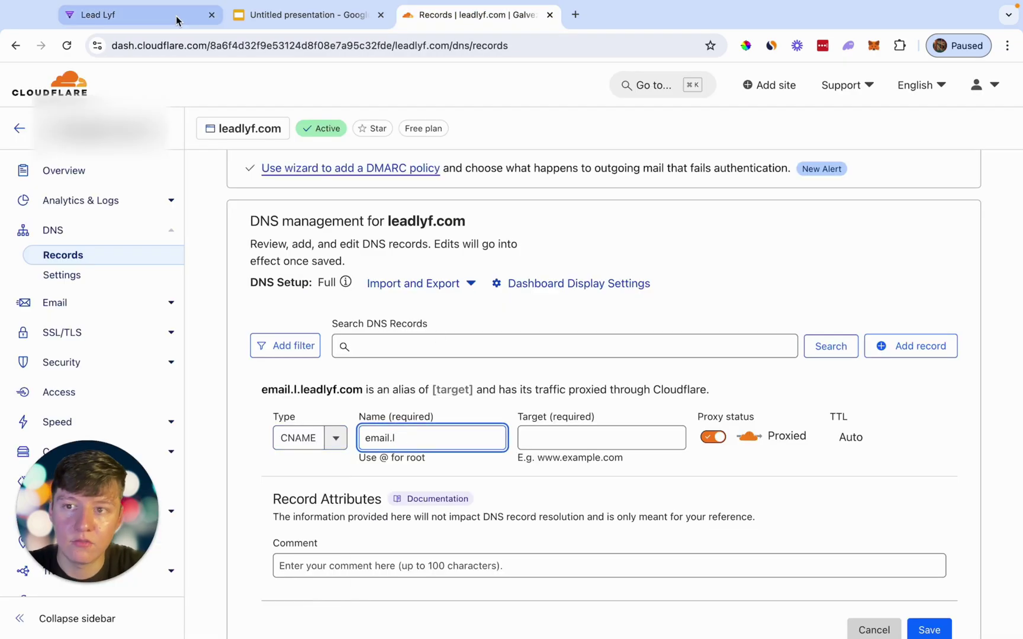
Step: Copy the CNAME's required value from Lead Lyf and set the Cloudflare record's target to mailgun.org
click(172, 14)
click(680, 360)
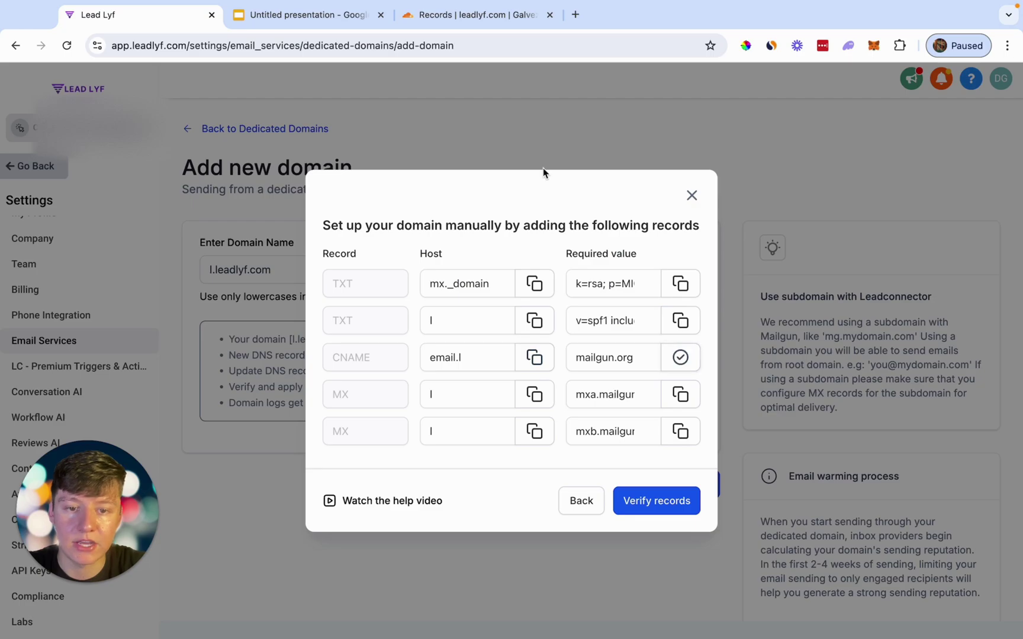
key(super+3)
click(553, 441)
key(super+v)
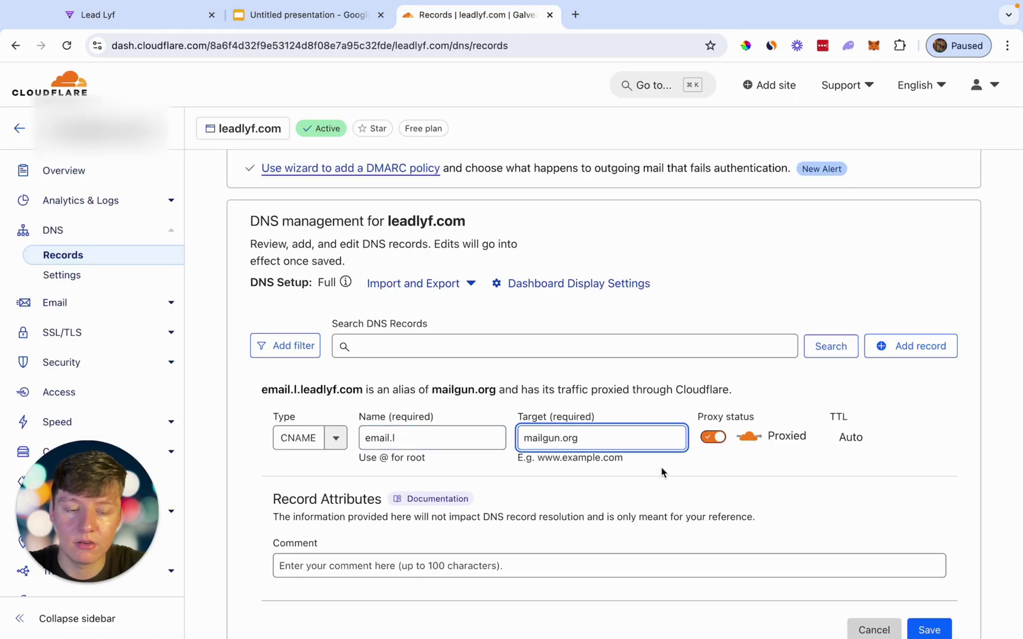
Step: Turn off proxying for the email.l CNAME record so it is DNS only, and save the record
click(714, 438)
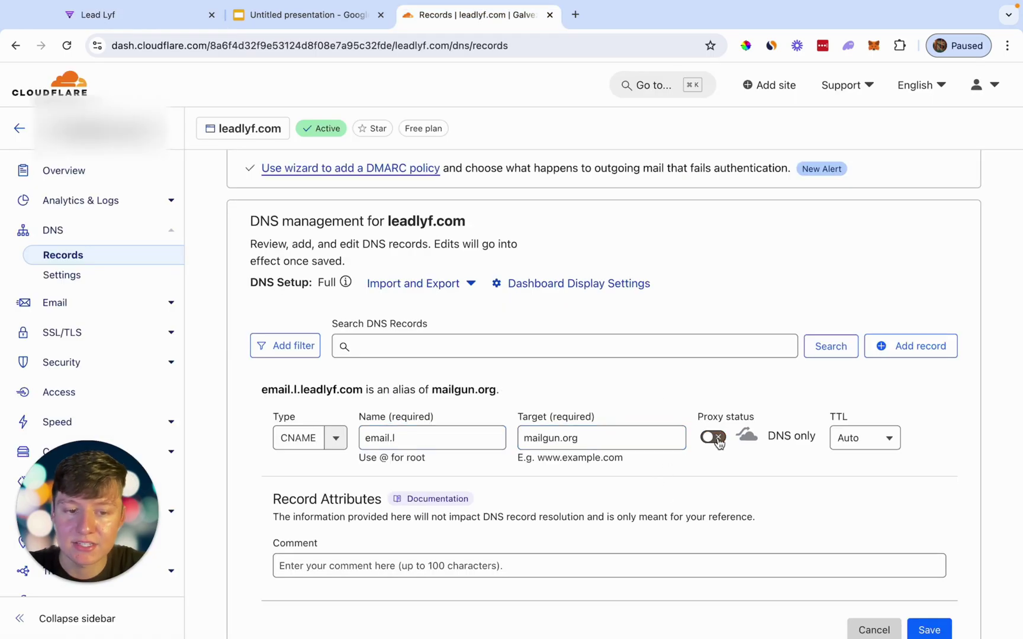
scroll(797, 525, down, 2)
click(931, 574)
Step: Start an MX record in Cloudflare and enter the host copied from Lead Lyf's first MX entry, l, as its name
key(super+1)
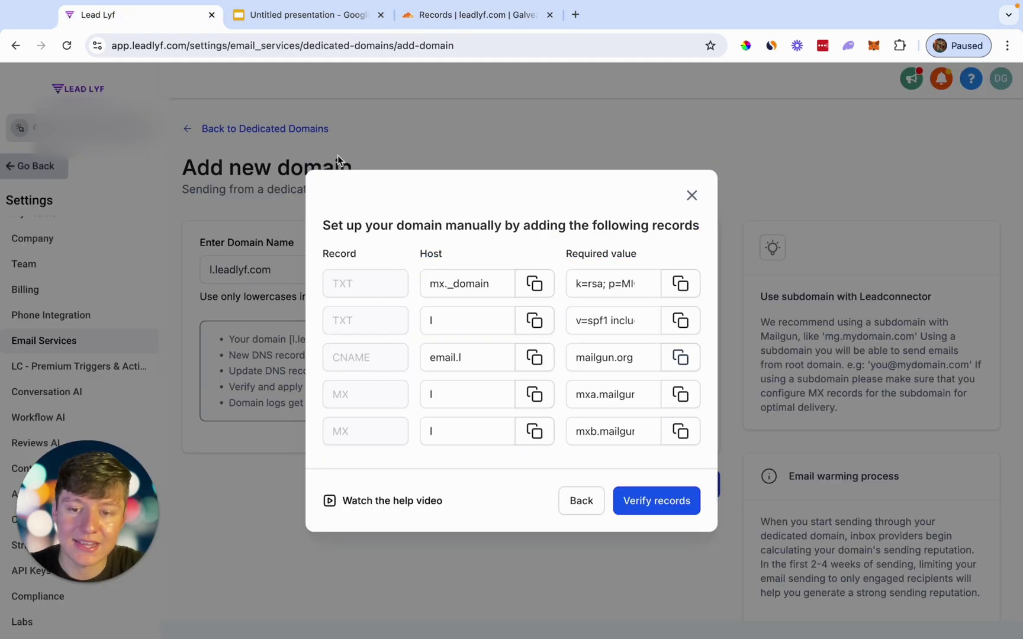
click(474, 14)
click(900, 441)
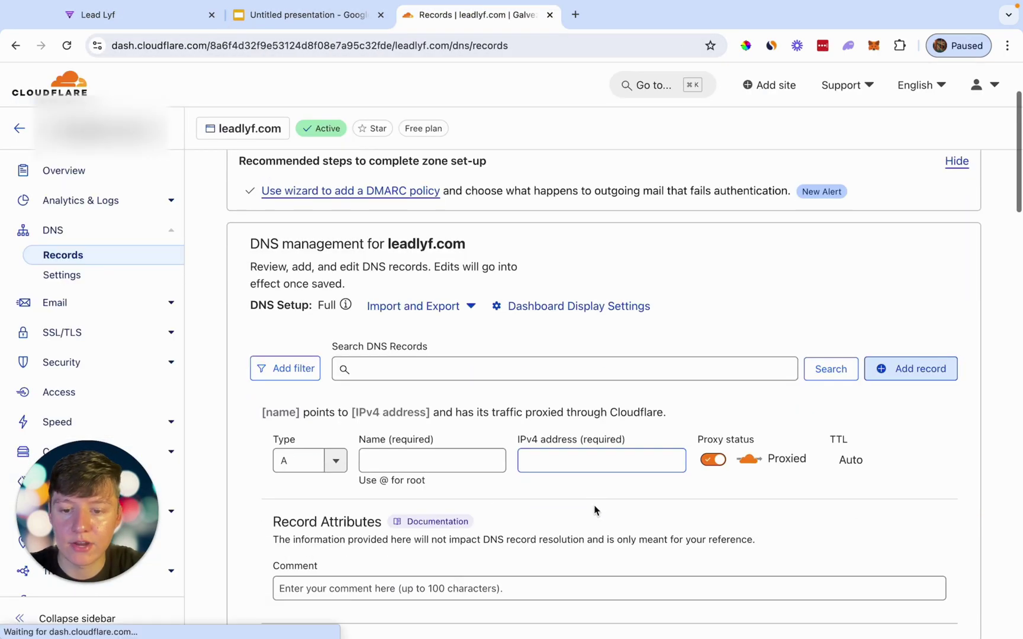
click(302, 461)
click(299, 548)
key(super+1)
click(535, 394)
click(473, 14)
click(460, 454)
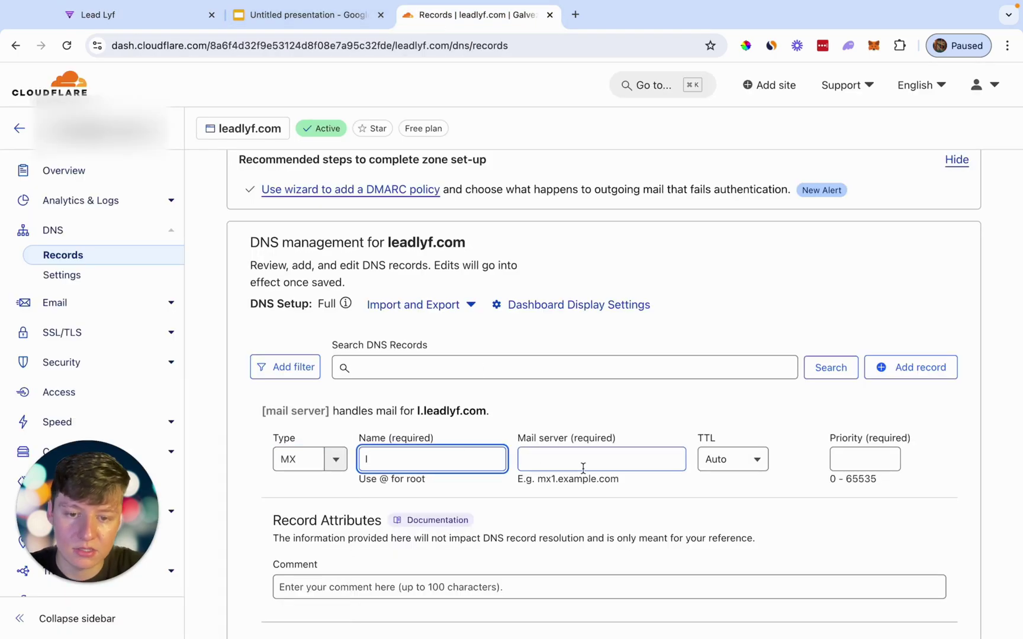
Step: Copy the first MX value from Lead Lyf, set the Cloudflare record's mail server to mxa.mailgun.org, and save it
key(super+1)
click(680, 394)
key(super+3)
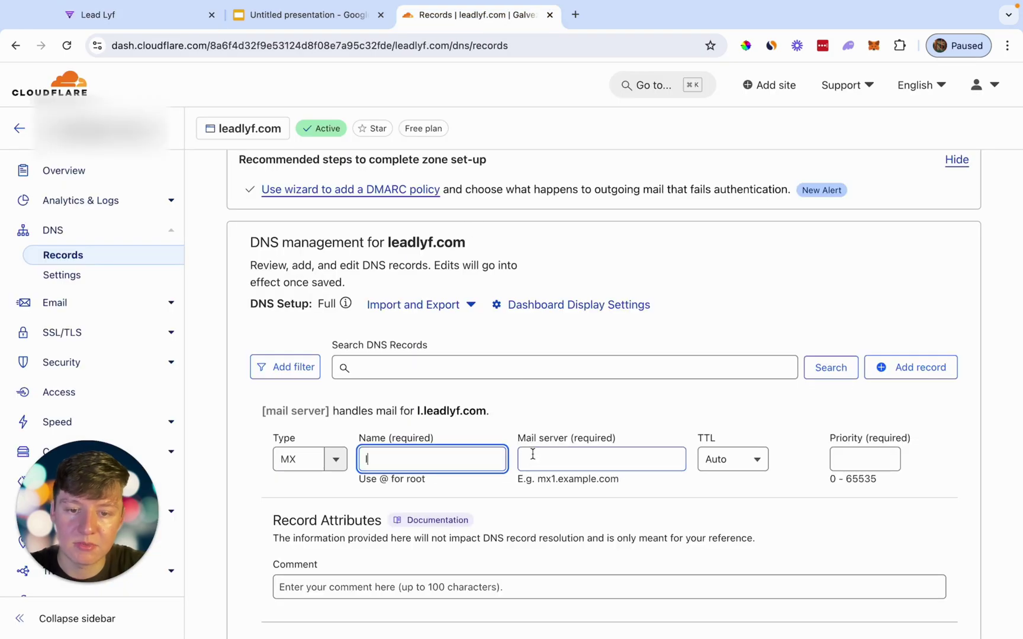
click(532, 462)
key(super+v)
scroll(801, 485, down, 2)
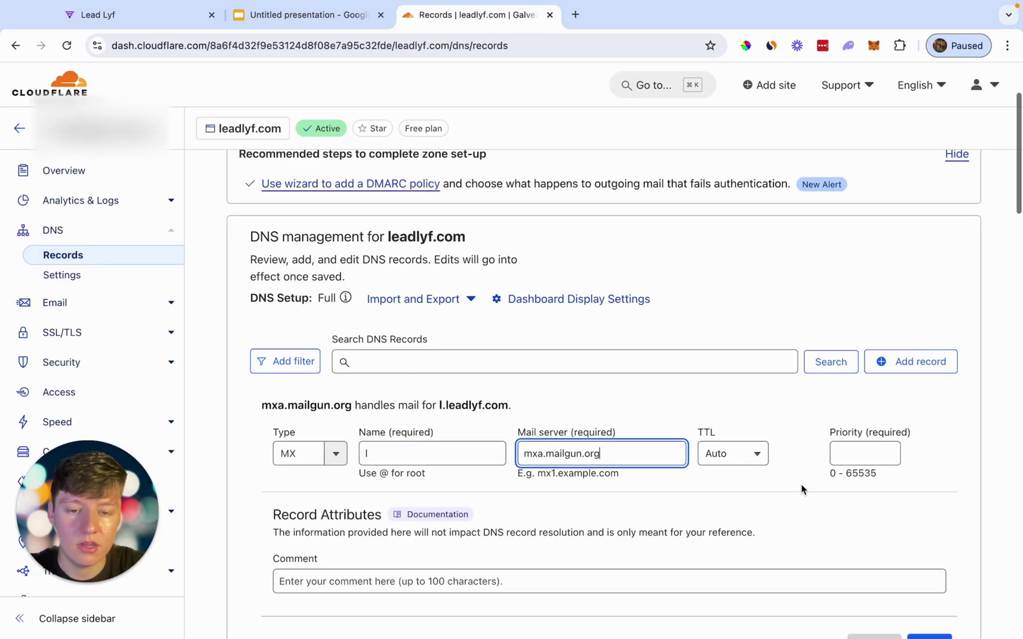
click(925, 612)
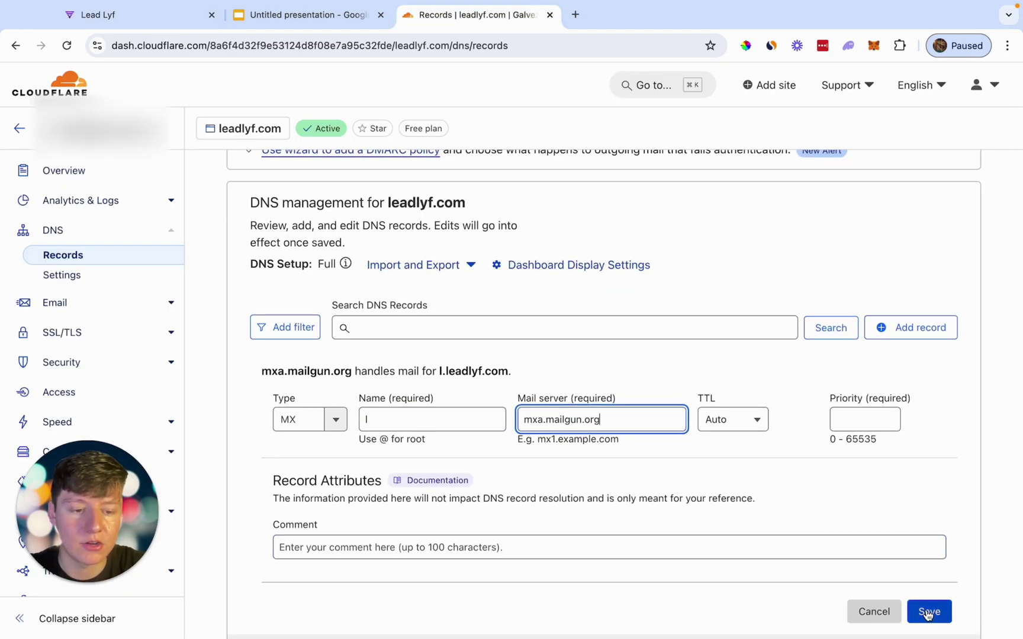
Step: Copy the host l from Lead Lyf's second MX entry and use it as the name of another MX record in Cloudflare
key(super+1)
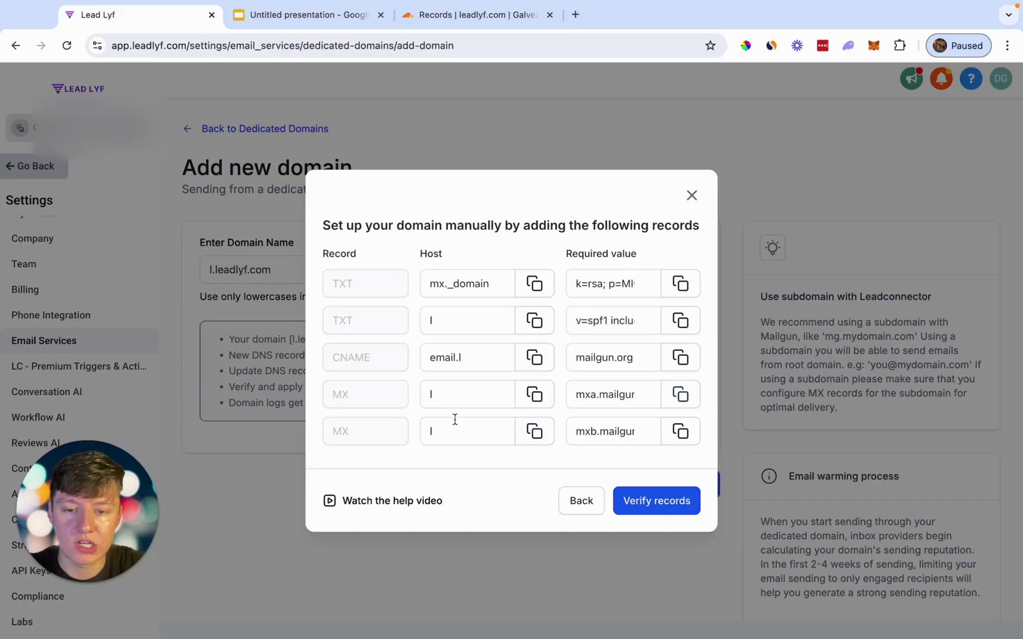
click(534, 431)
click(422, 19)
click(911, 327)
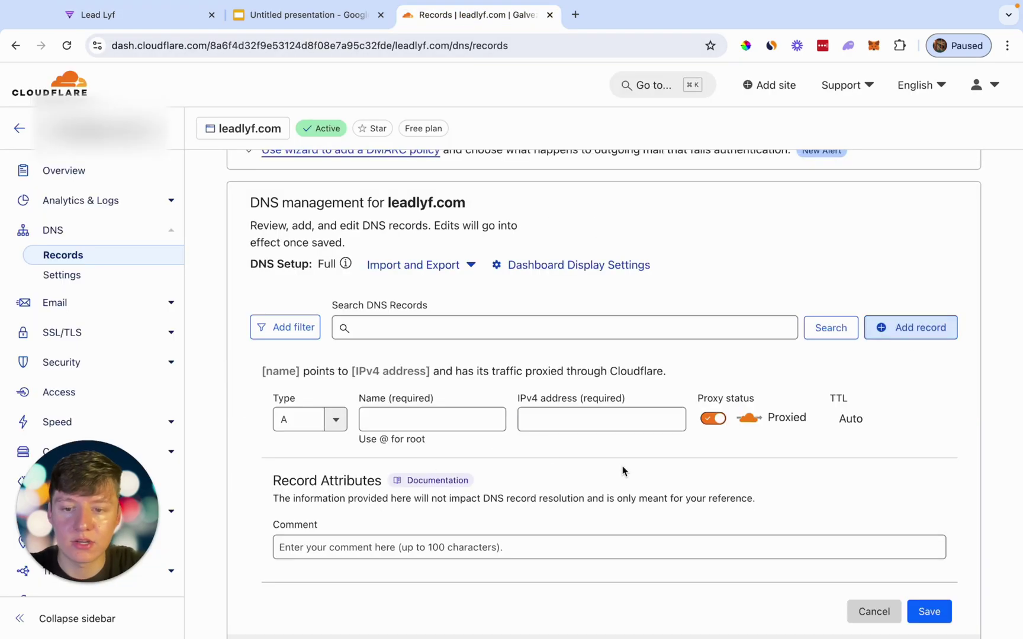
click(307, 417)
scroll(309, 499, down, 3)
click(290, 501)
click(391, 419)
key(super+v)
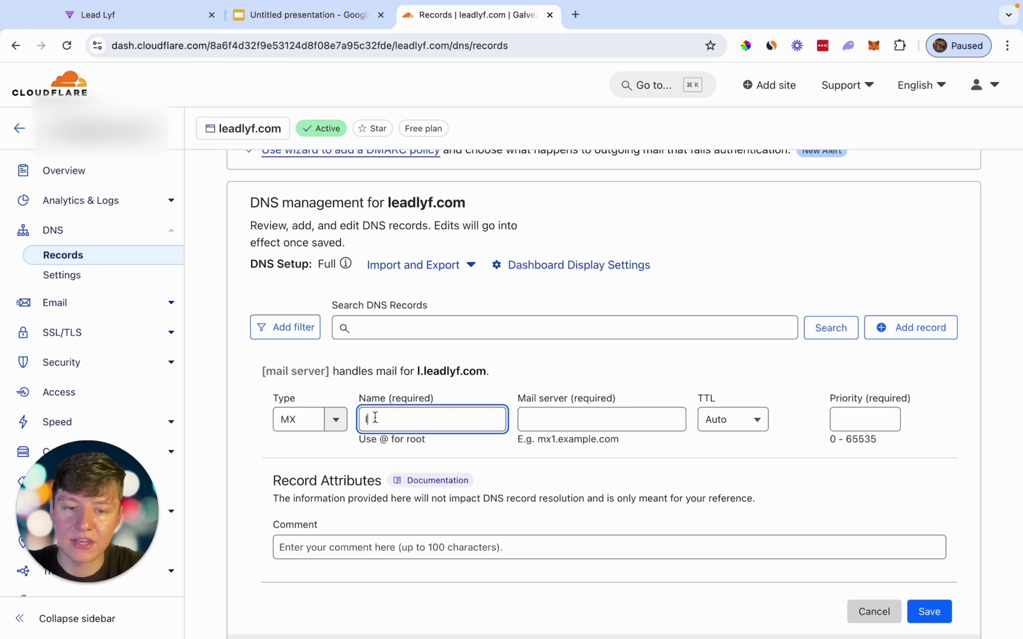
Step: Copy the second MX value from Lead Lyf, set the Cloudflare record's mail server to mxb.mailgun.org, and save it
key(super+1)
click(468, 14)
click(552, 418)
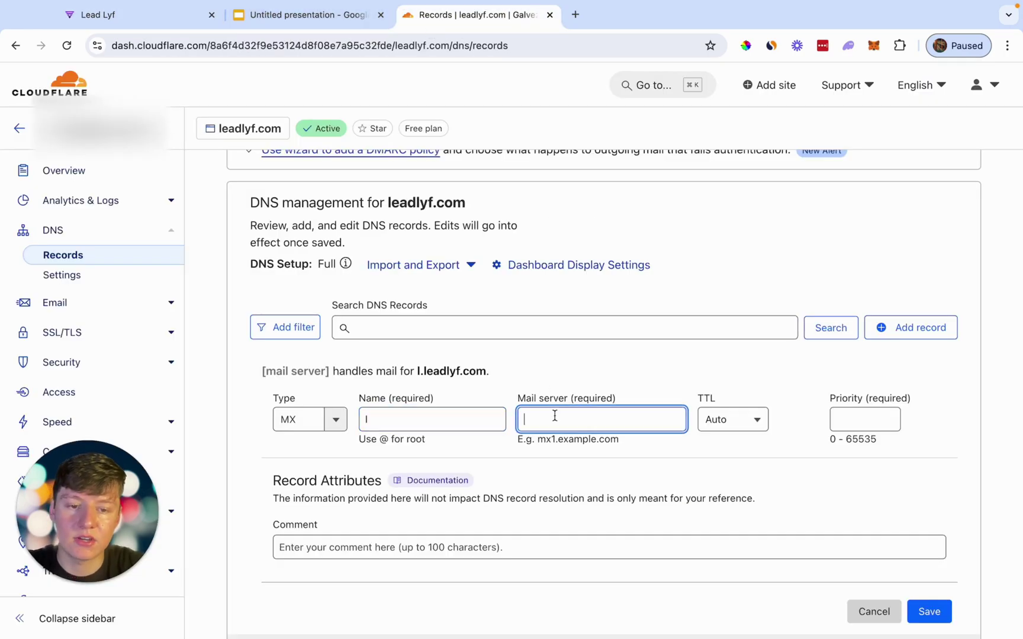
key(super+v)
scroll(780, 487, up, 1)
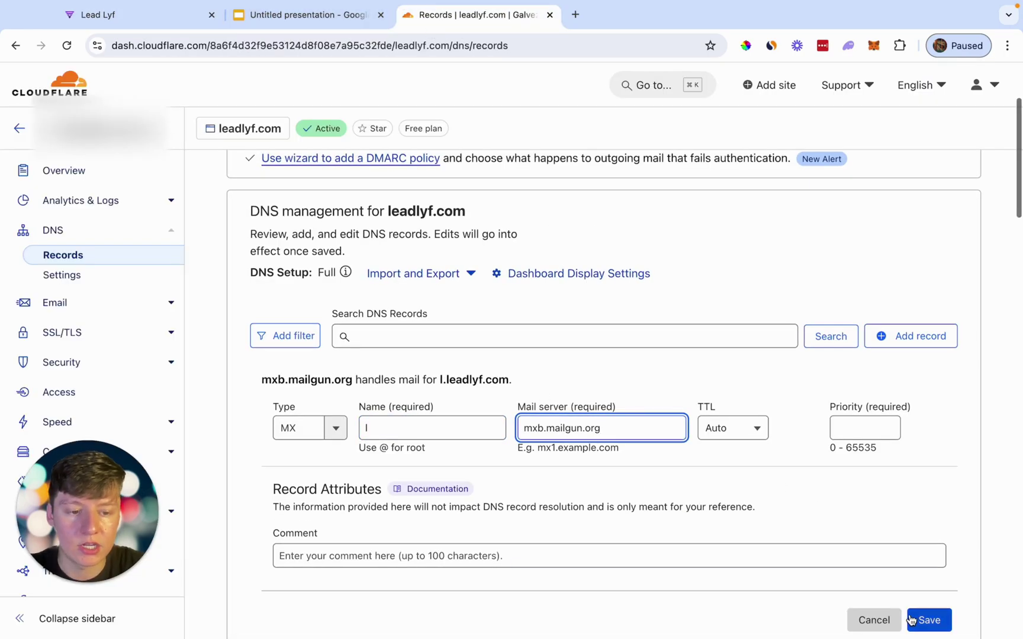
Step: Verify the DNS records for l.leadlyf.com in Lead Lyf, review the record list, and return to the dedicated domains overview
key(super+1)
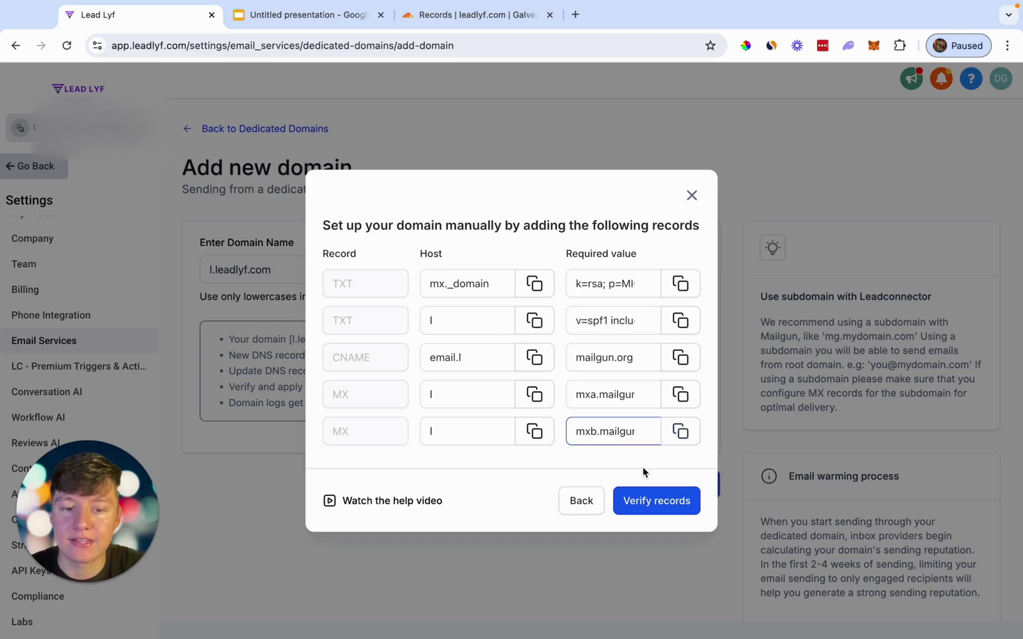
click(639, 503)
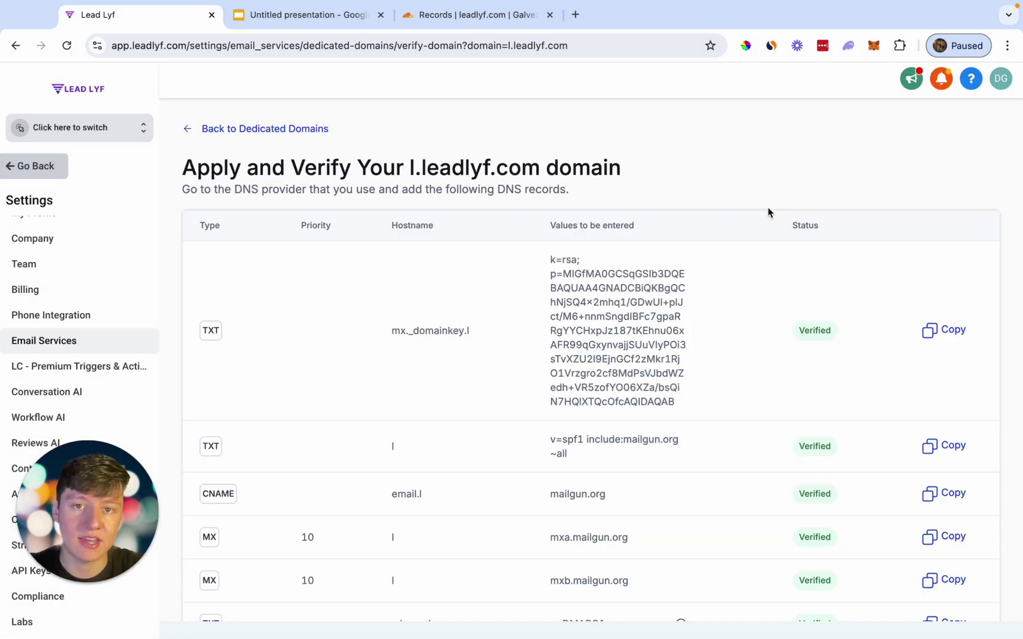
scroll(768, 224, down, 3)
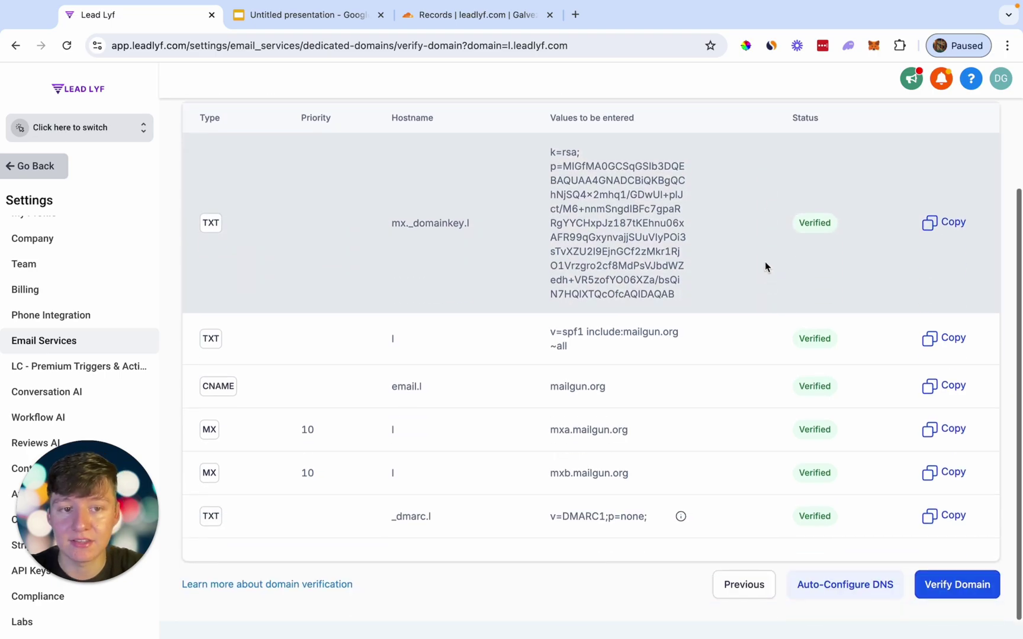
click(747, 586)
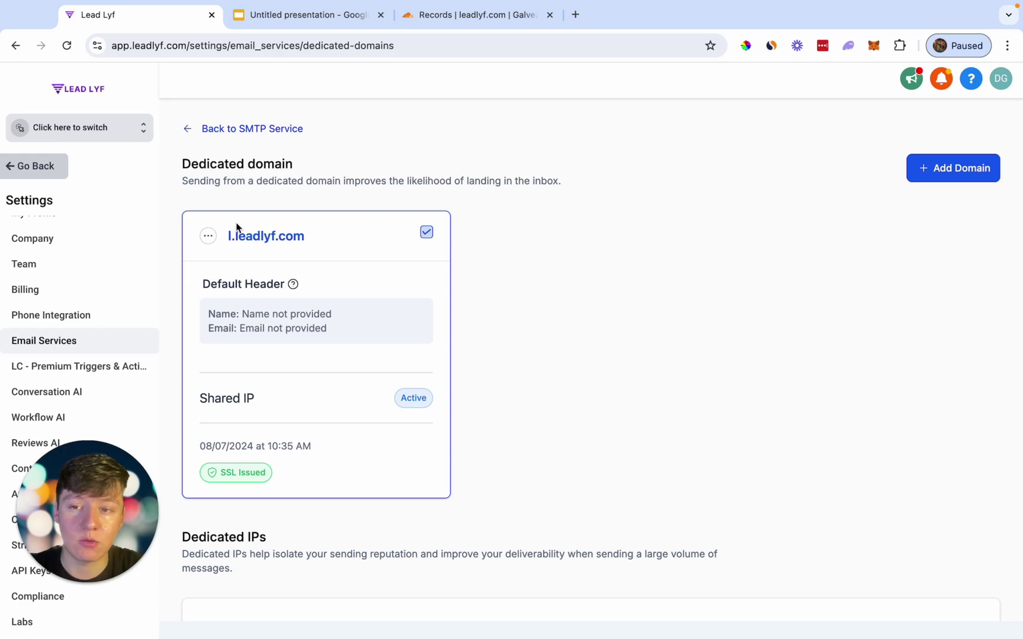
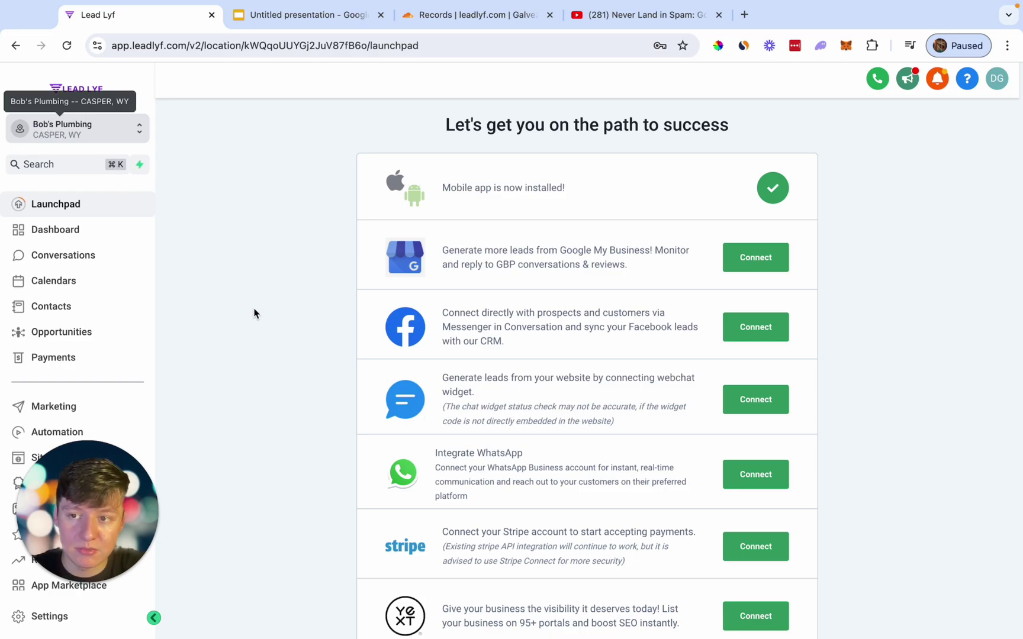
Step: Open the Email Services settings of the Bob's Plumbing sub-account and start adding a dedicated domain
click(135, 616)
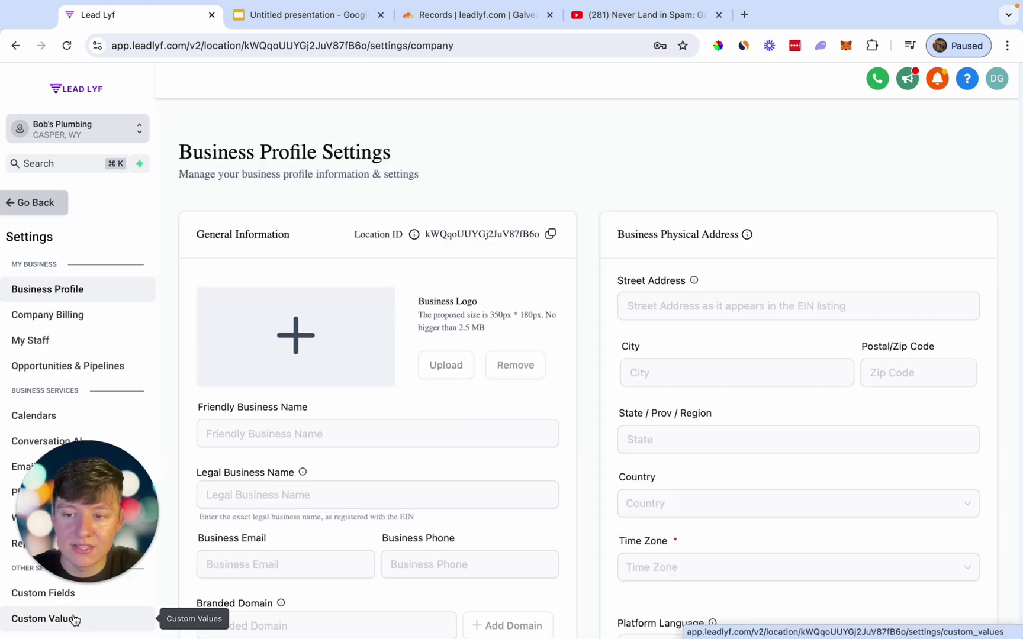
scroll(64, 350, down, 1)
scroll(64, 351, down, 1)
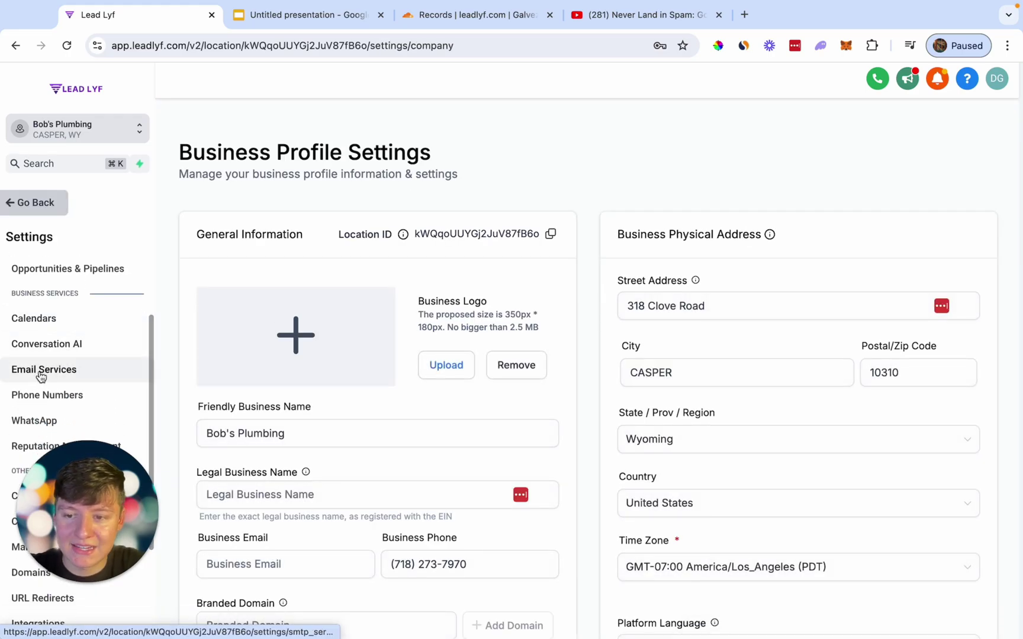
click(42, 373)
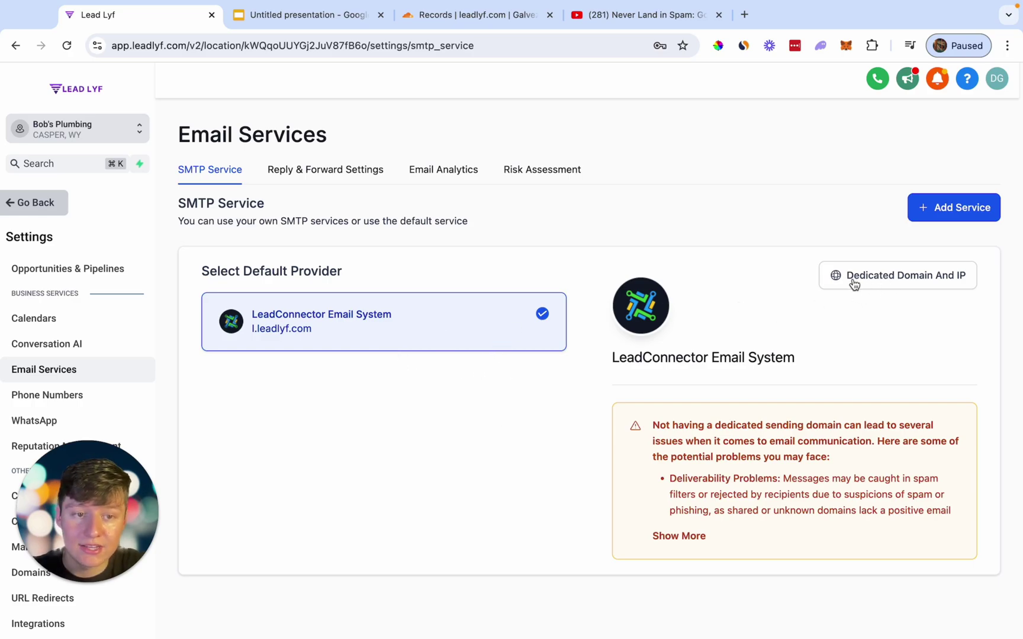
click(874, 279)
click(581, 431)
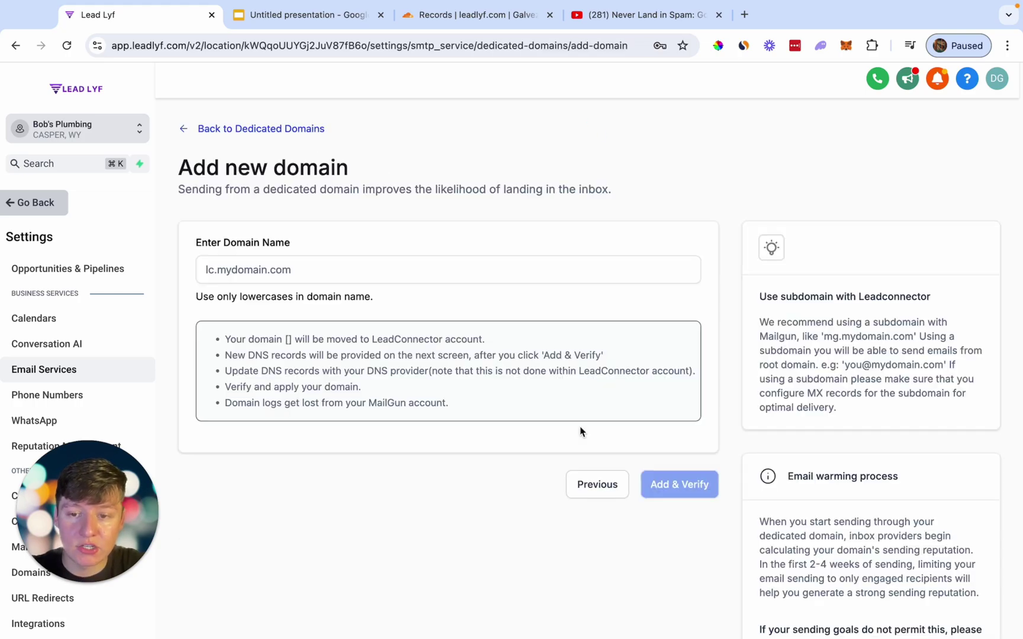
Step: Enter bobsplumbing.leadlyf.com as the new domain name and highlight its leadlyf.com part
click(264, 271)
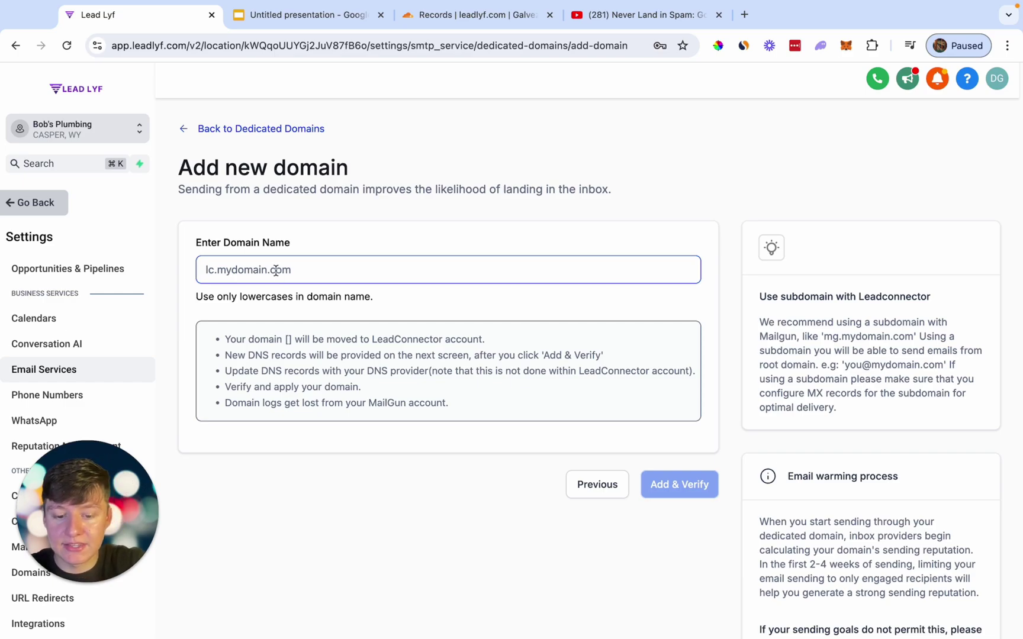
text(bobsplumbing.leadlyf.com)
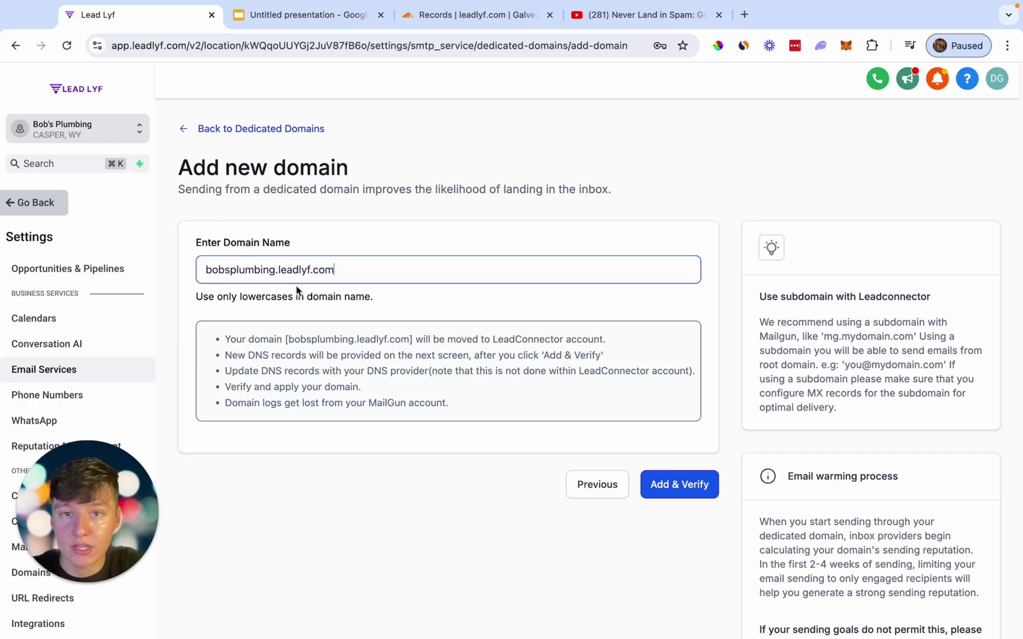
drag(279, 270, 340, 267)
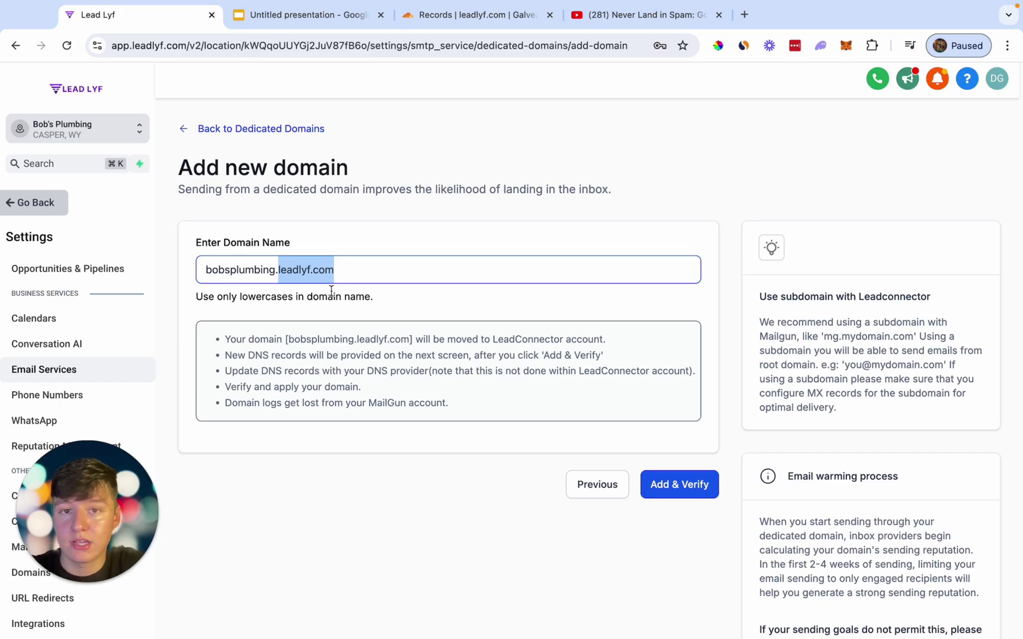
Step: View leadlyf.com's records in Cloudflare, and bring up the DNS records Lead Lyf requires for bobsplumbing.leadlyf.com
click(470, 15)
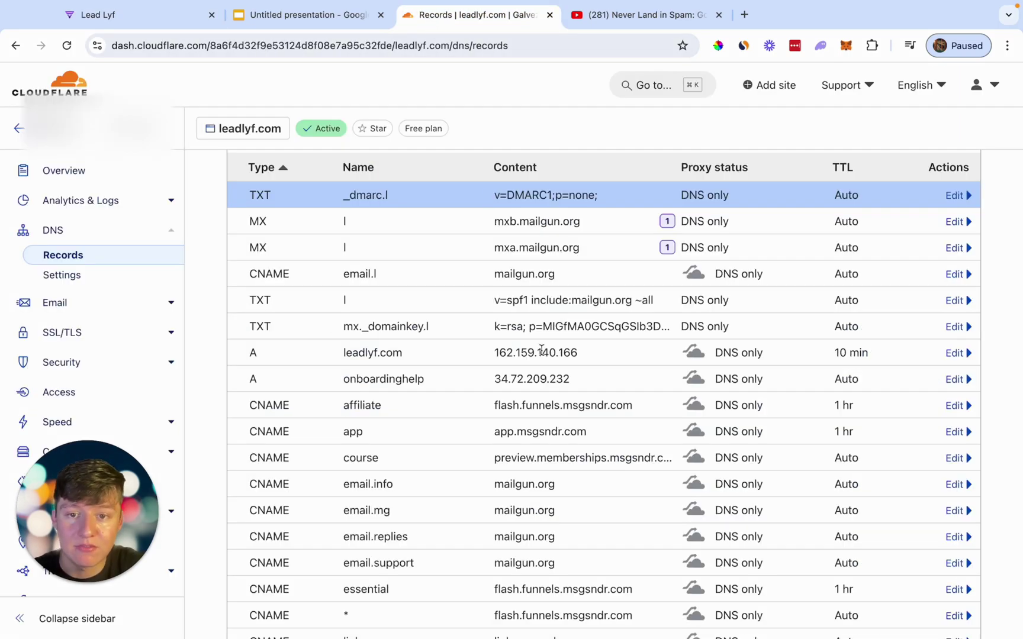
scroll(320, 282, up, 2)
click(136, 15)
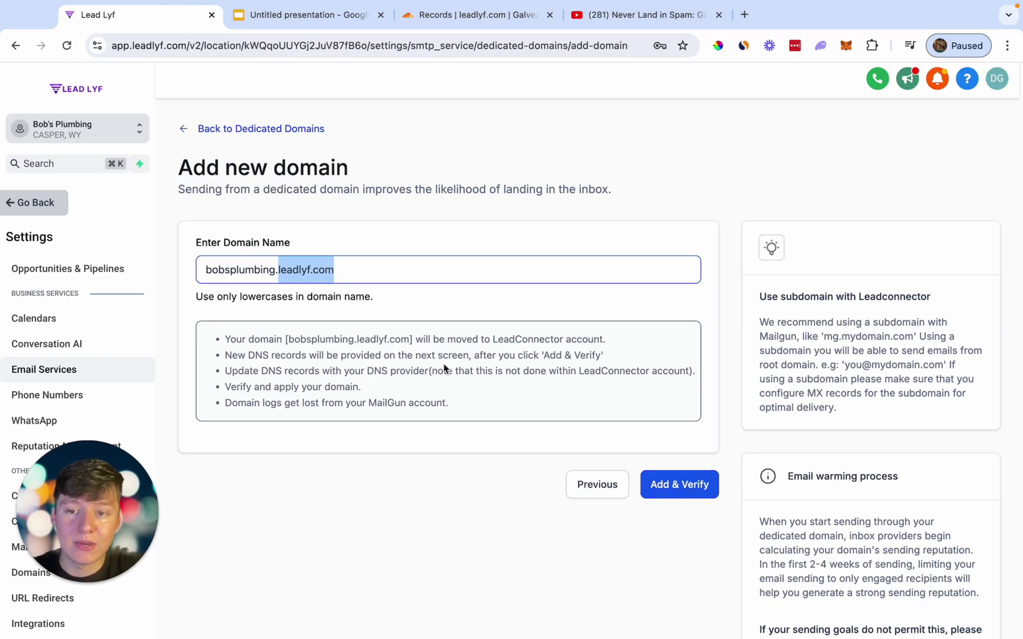
click(679, 485)
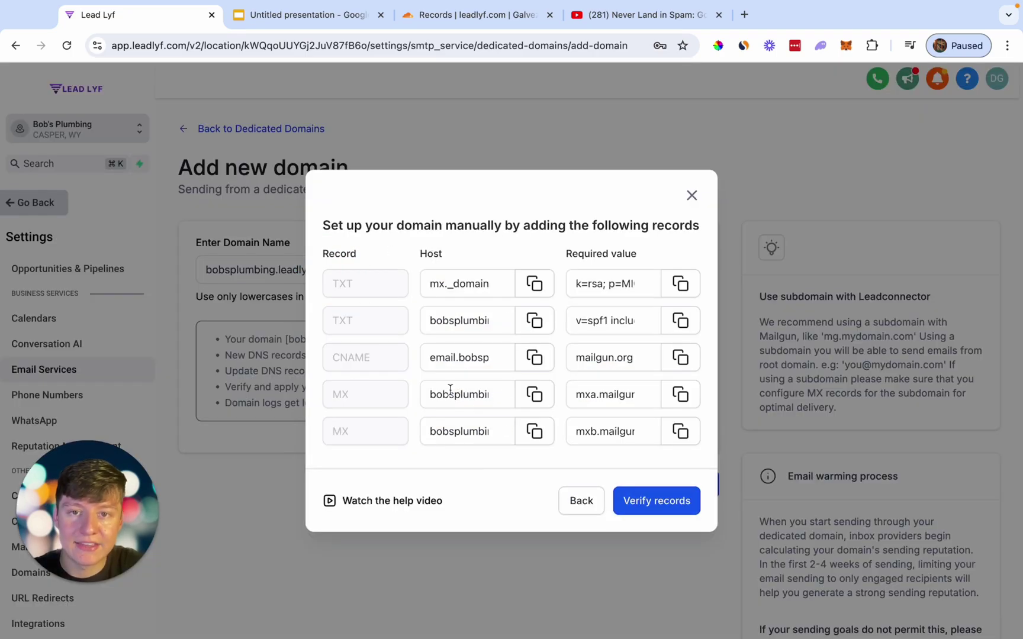
click(476, 19)
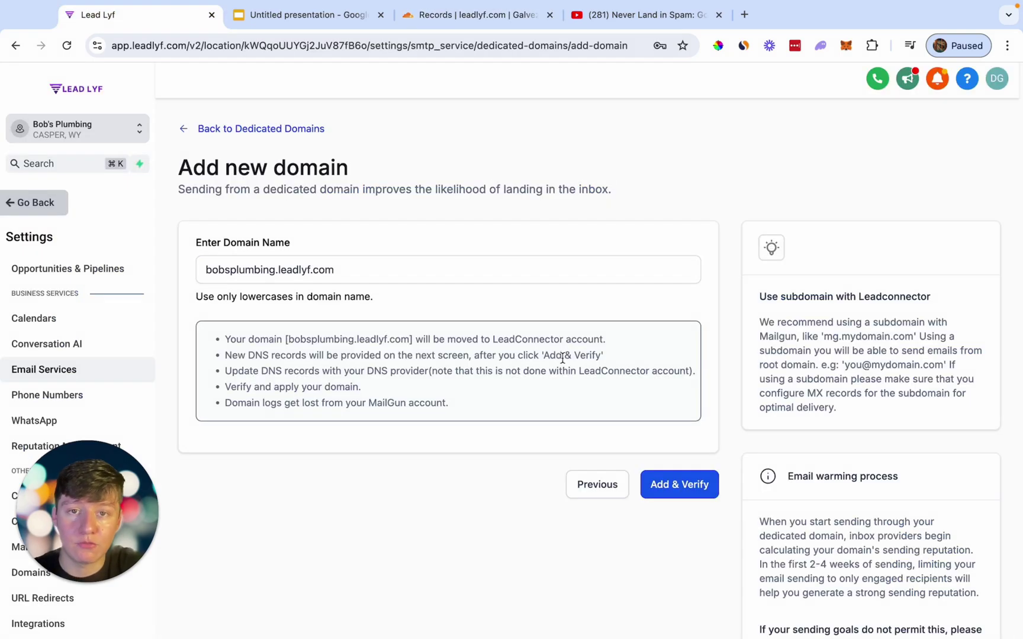
Step: Change the new domain name to b.bobsplumbing.com, using the client's own domain with a b subdomain
click(267, 276)
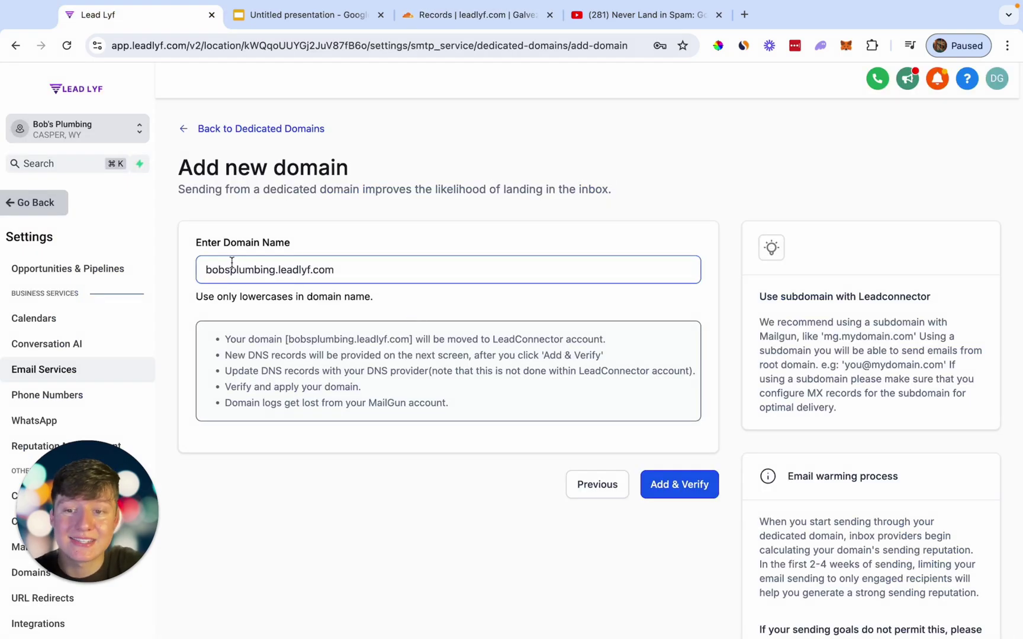
drag(275, 269, 390, 273)
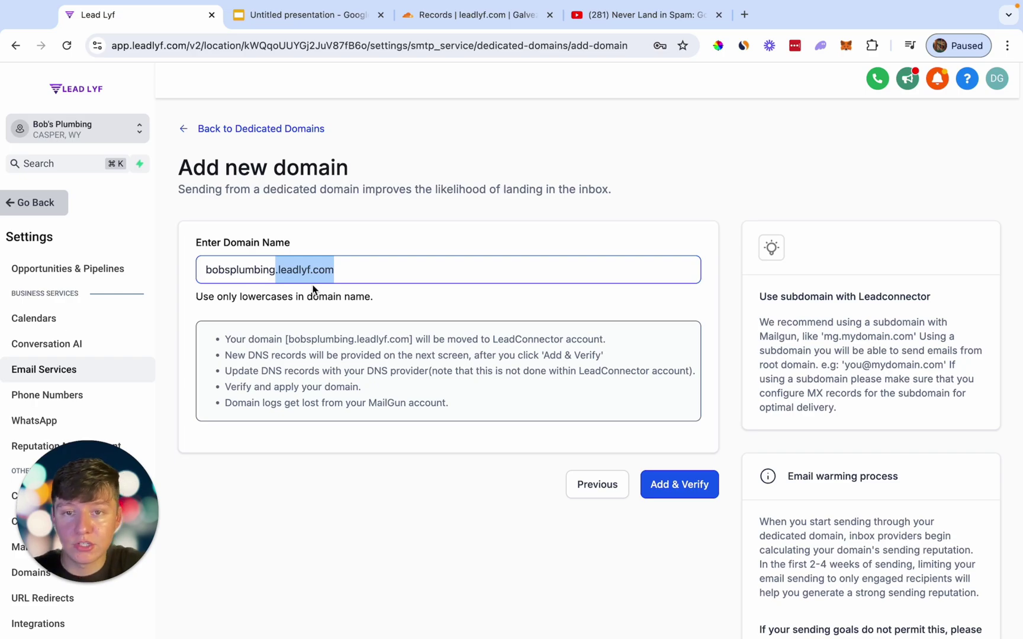
key(BackSpace)
text(.com)
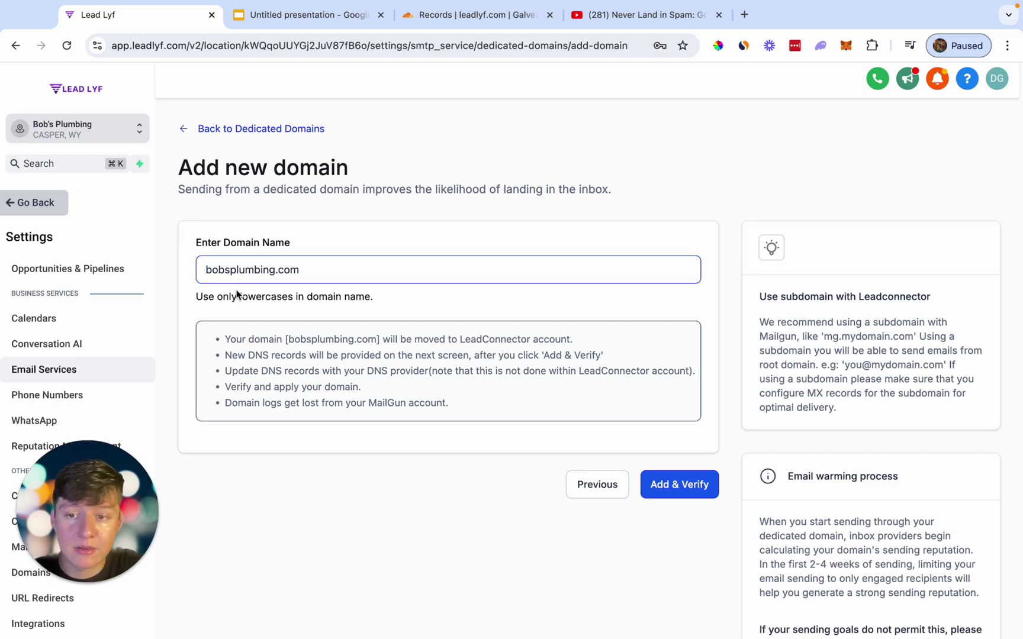
text(b)
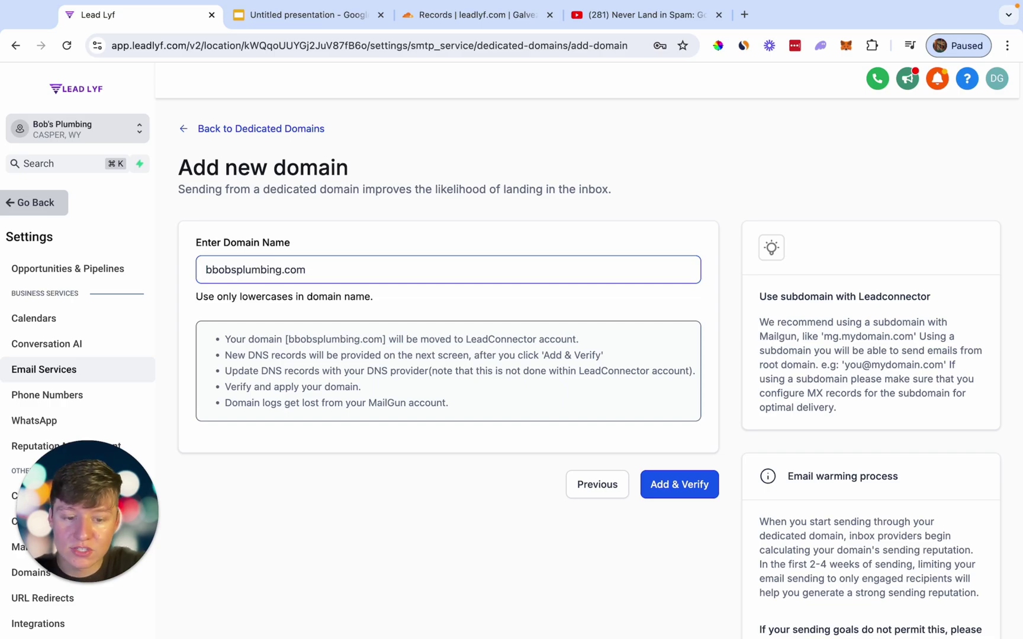
text(.)
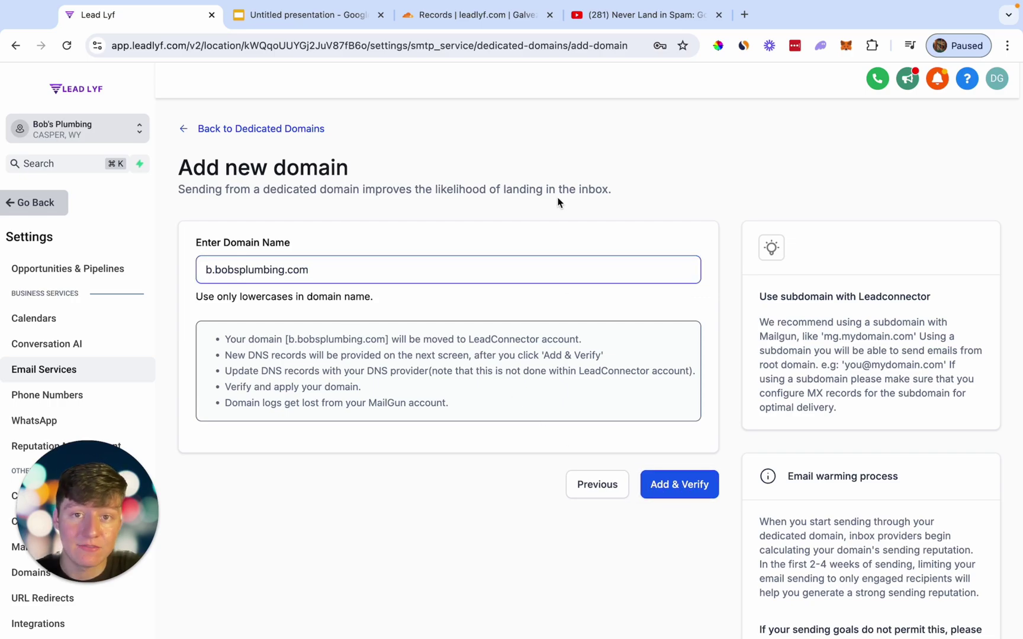
Step: Look over the DNS management page for leadlyf.com in Cloudflare, and return to Lead Lyf
click(485, 17)
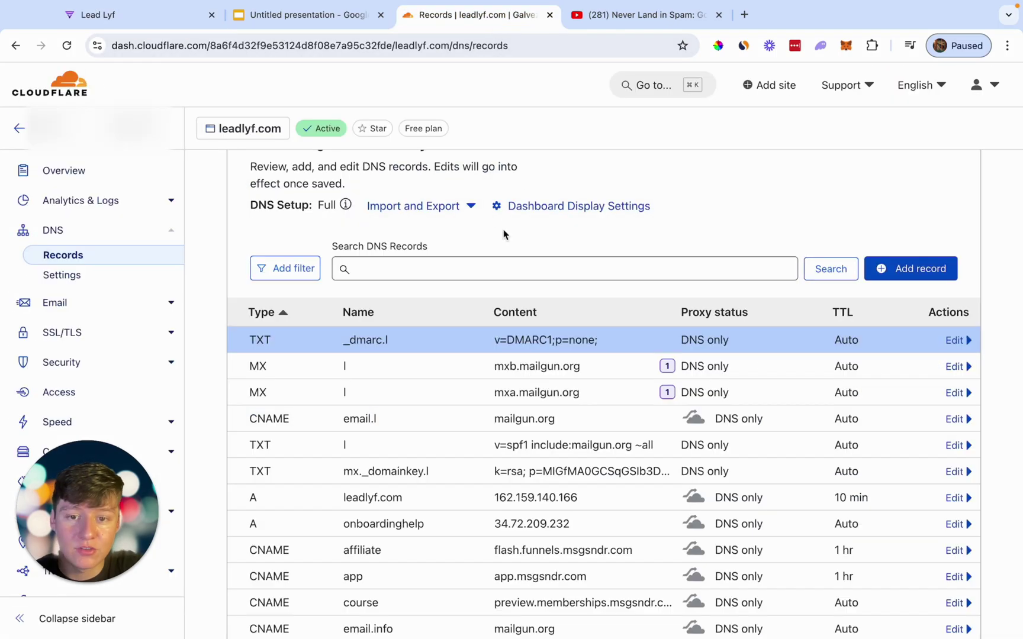
scroll(583, 311, up, 2)
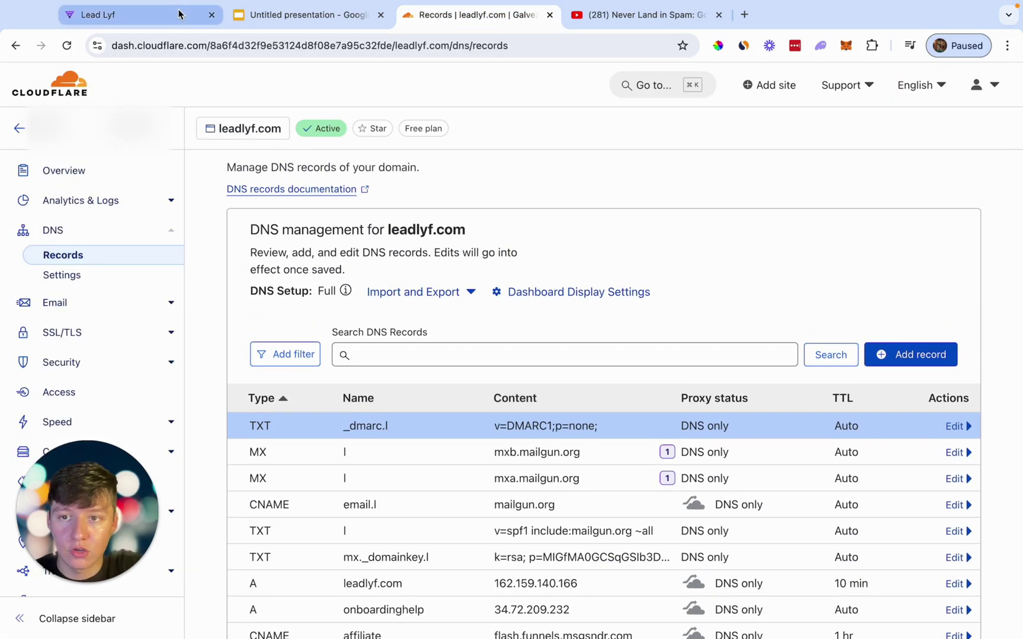
click(136, 15)
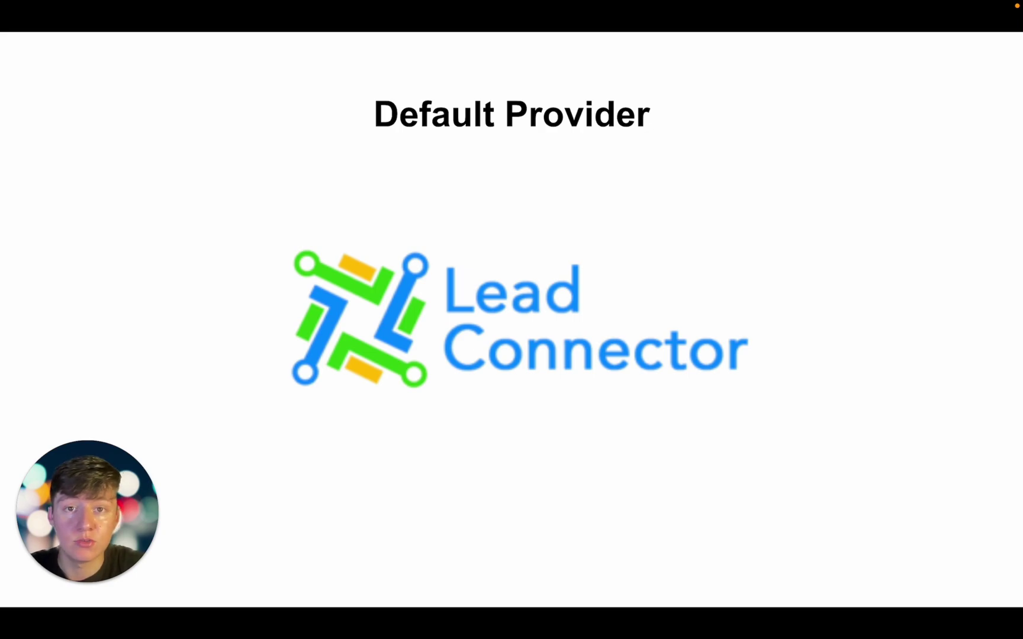
key(Right)
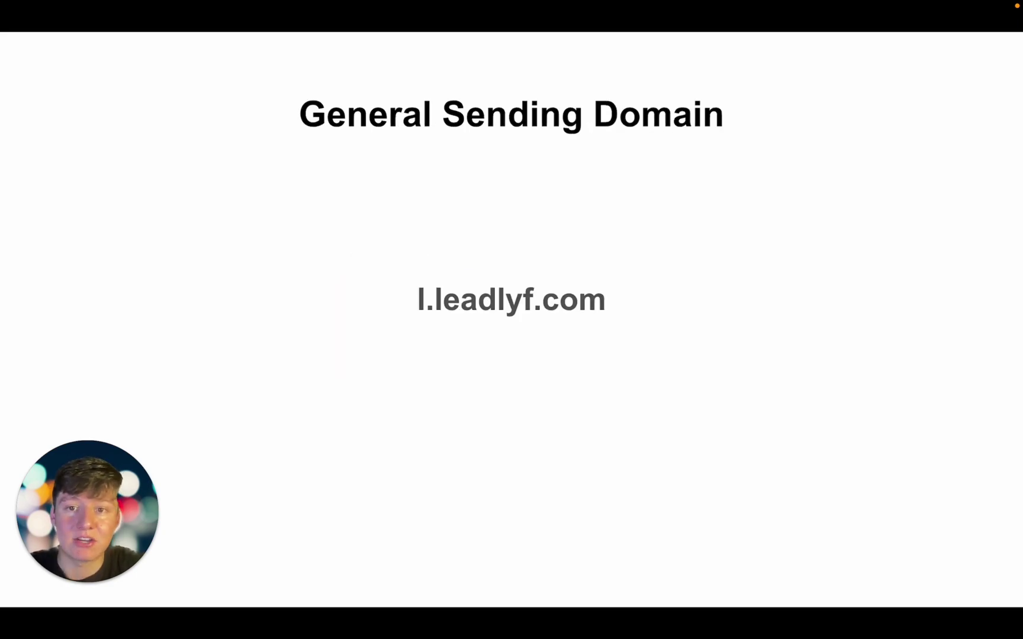